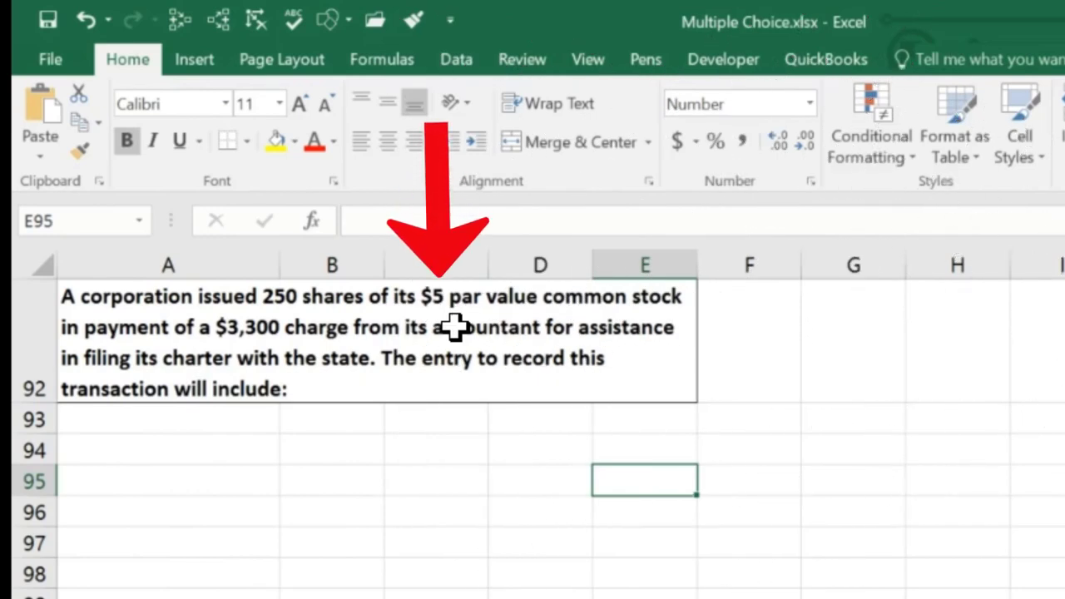
- Debit Legal and Professional Expense 3,300 in row 94 under the question
key(Left)
key(Left)
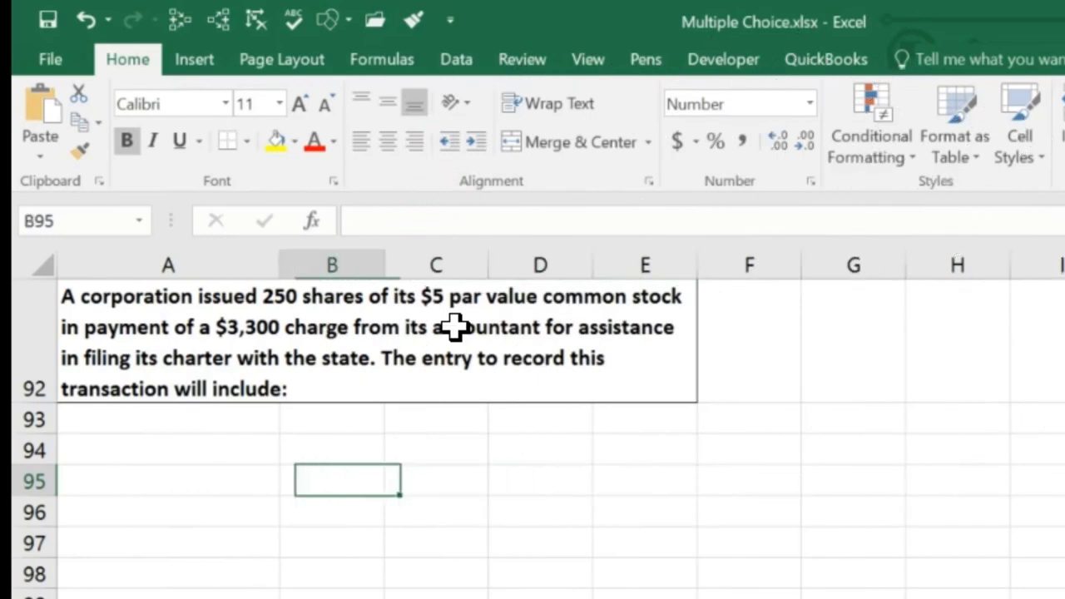
key(Left)
key(Left)
key(Up)
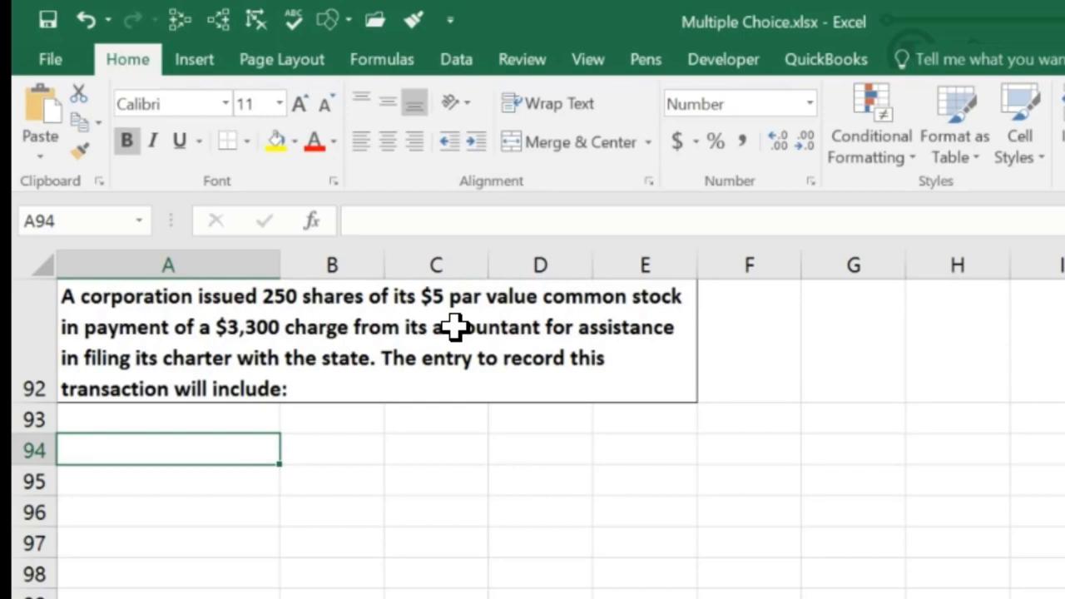
text(Legal and Professional Expe)
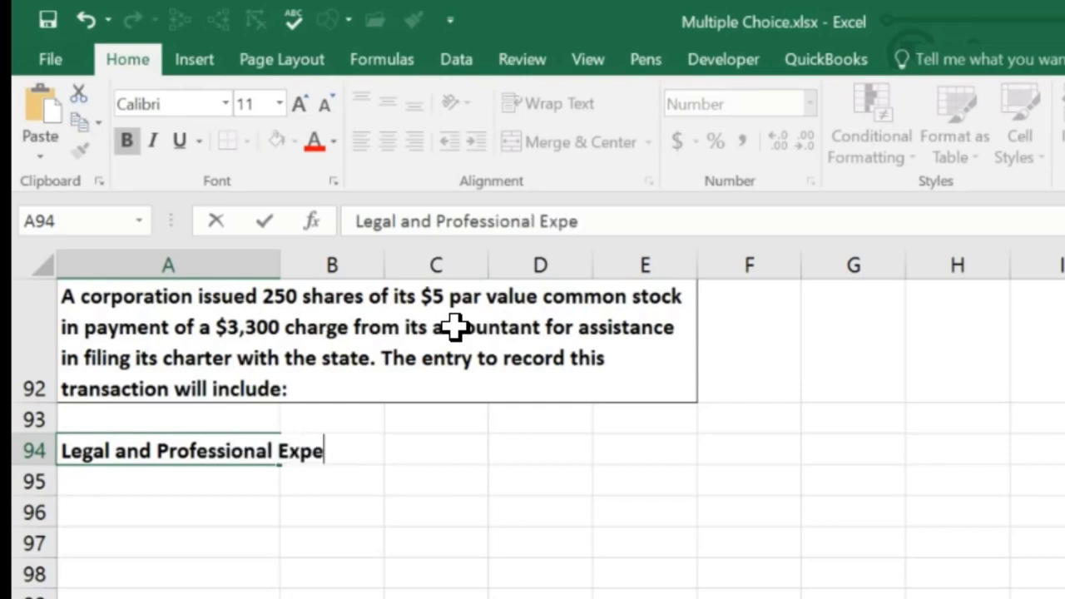
key(Tab)
key(Tab)
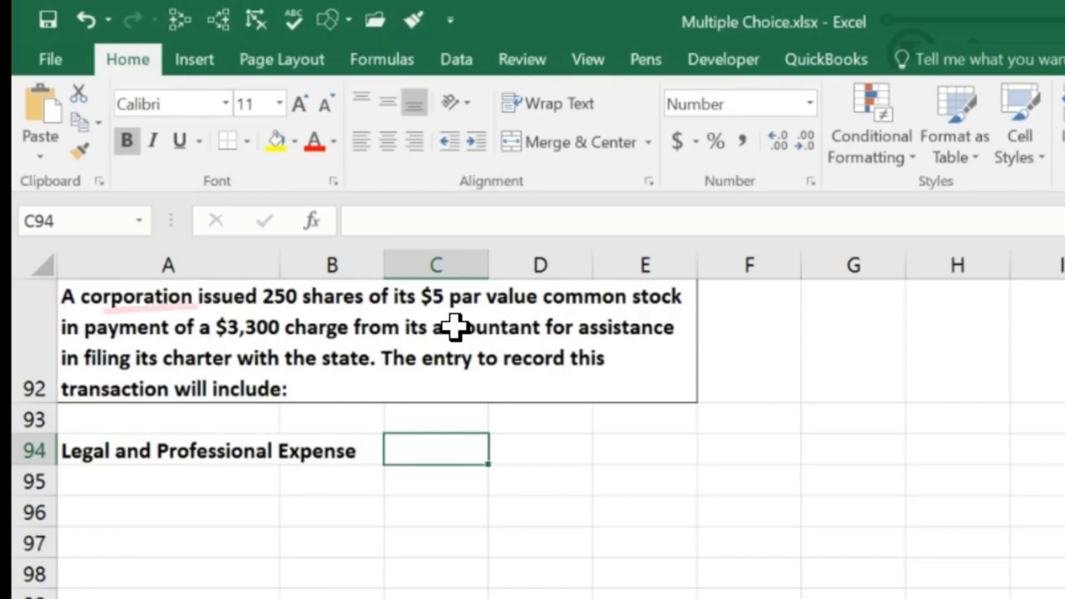
text(3300)
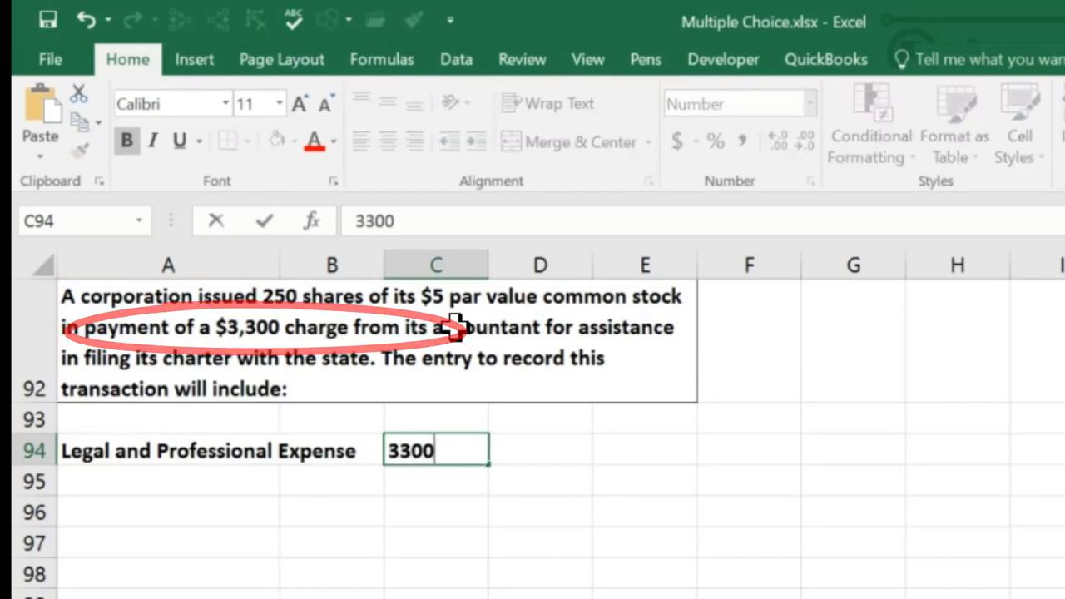
key(Return)
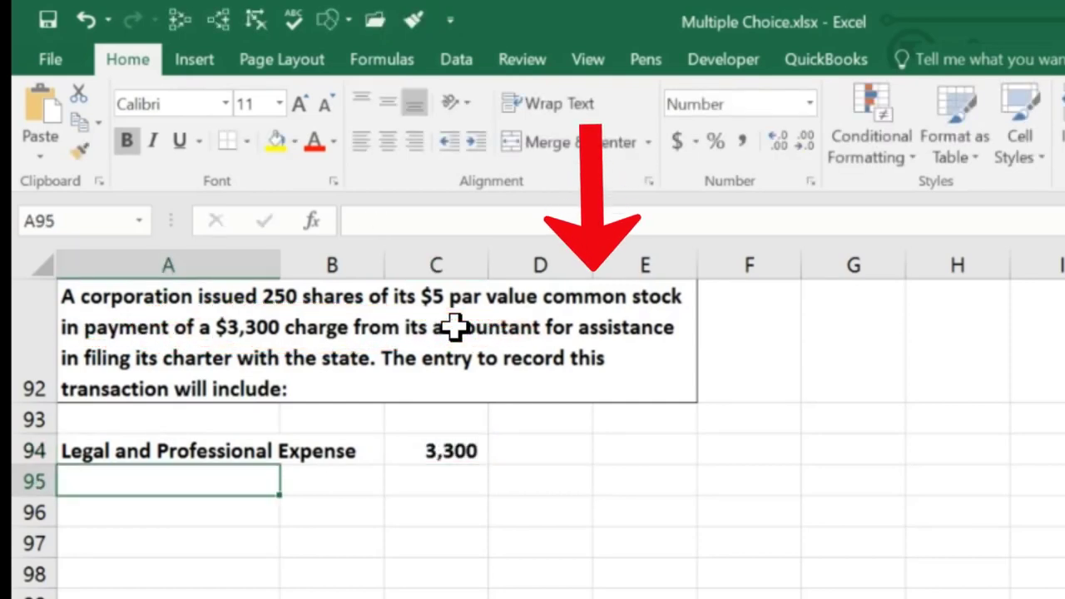
- Credit CS (1,250) in column D of row 95
text(CS)
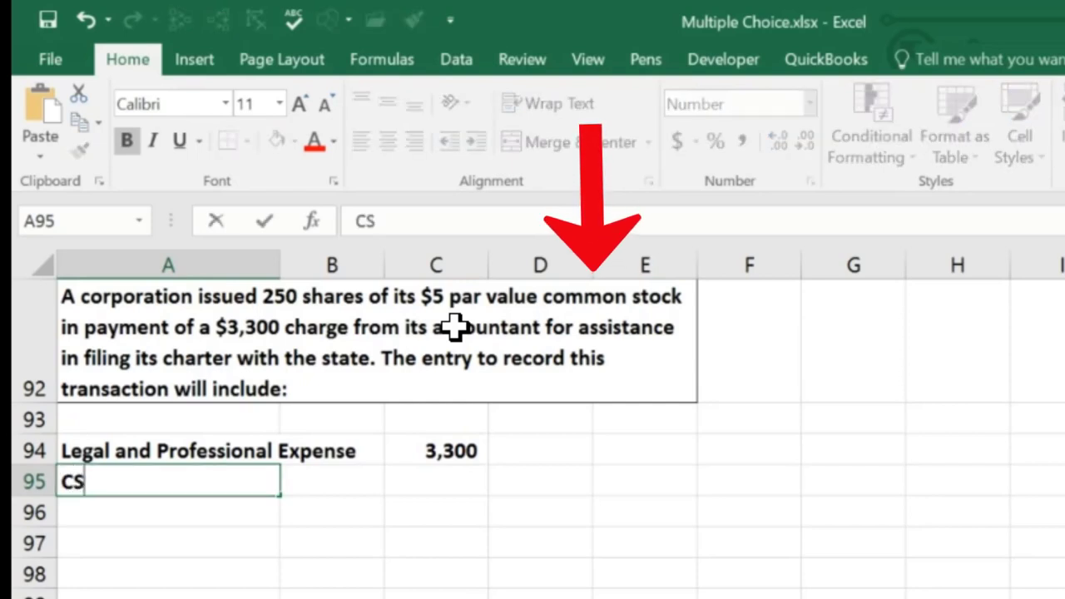
key(Tab)
key(Tab)
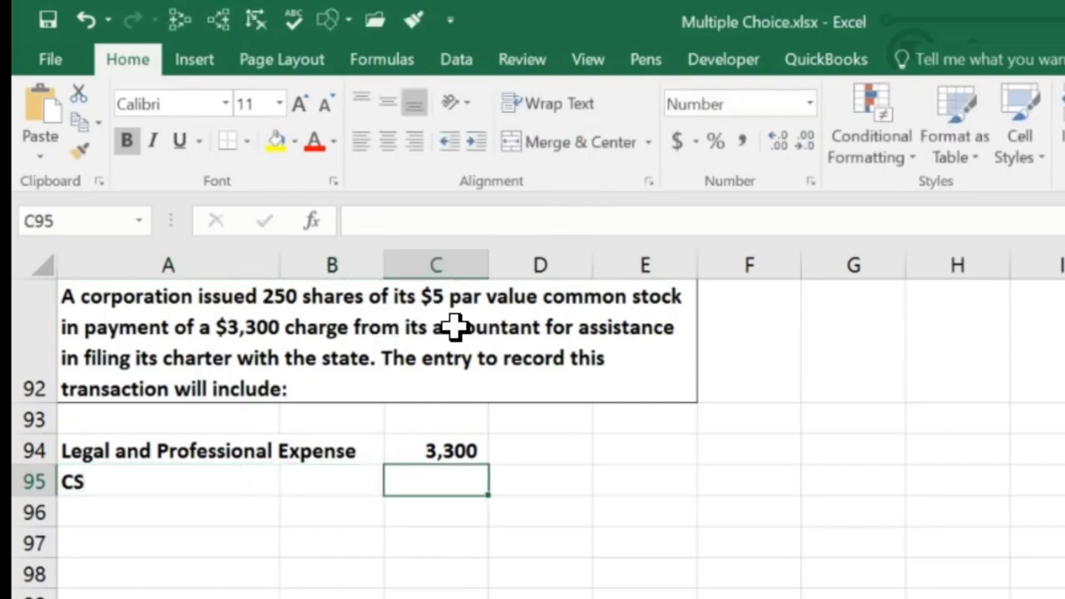
key(Tab)
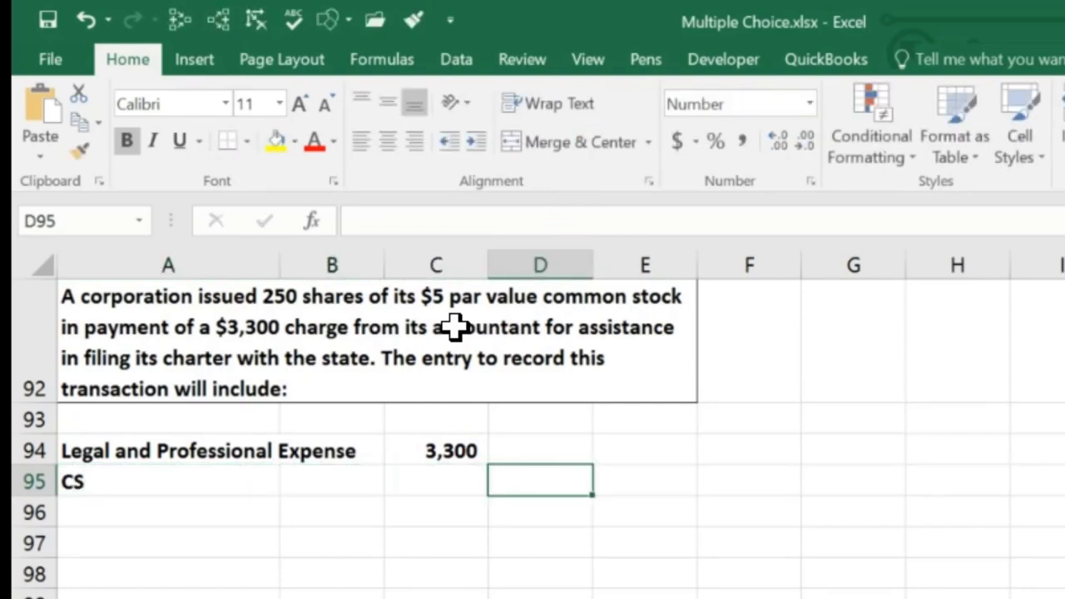
text(-)
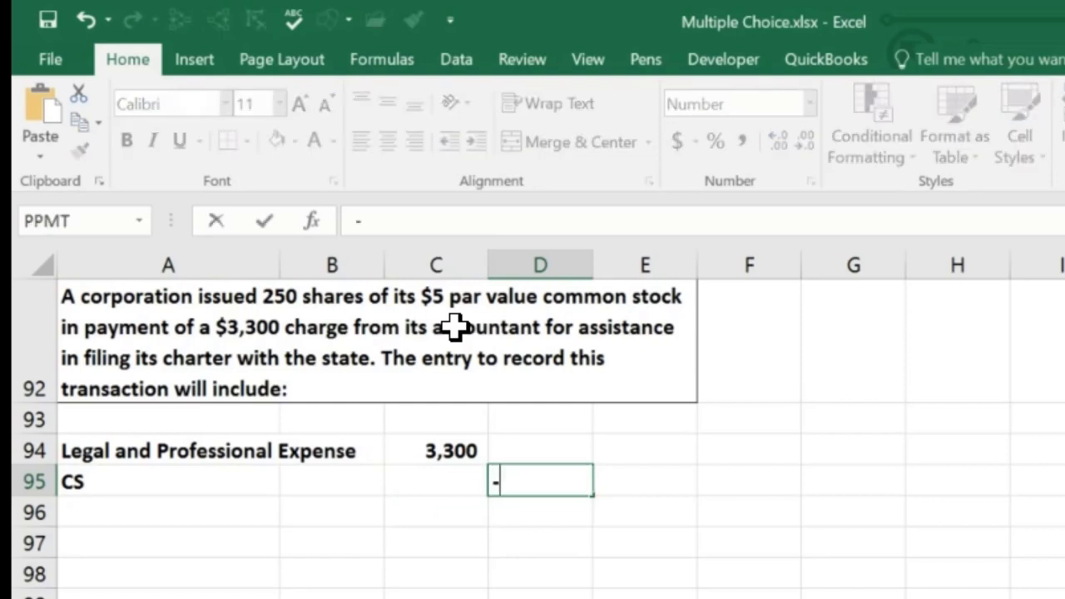
text(250*5)
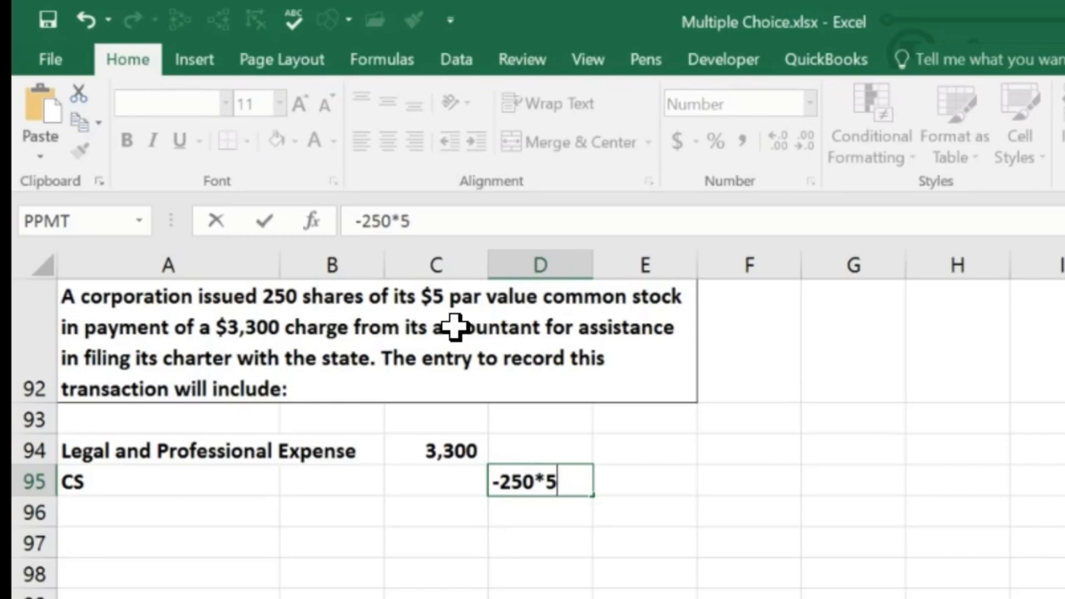
key(Return)
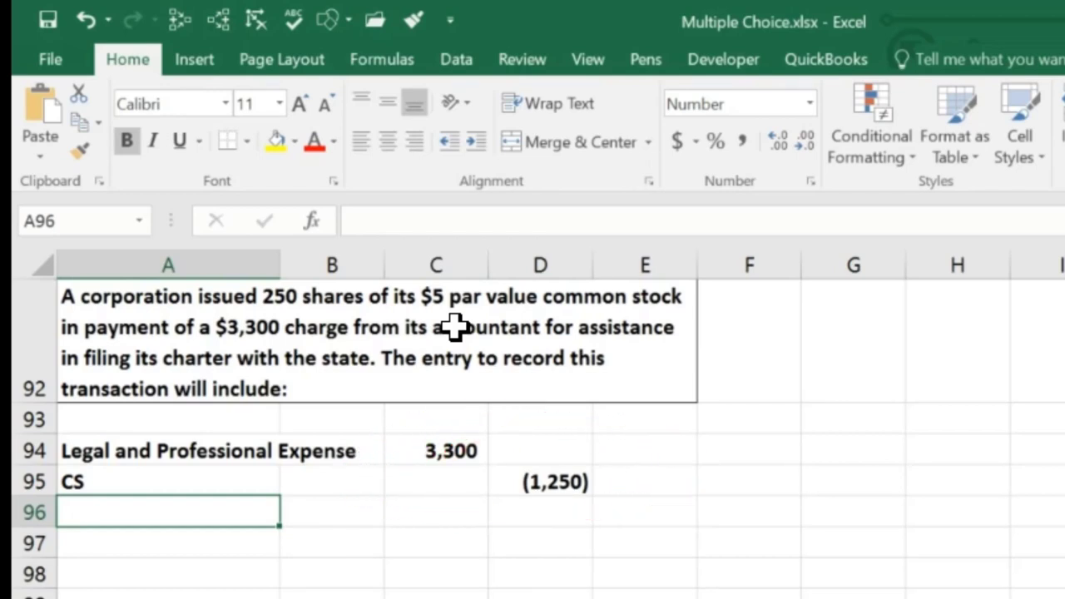
- Enter APIC in row 96 with a =-SUM(C94:D95) credit of (2,050)
text(APIC)
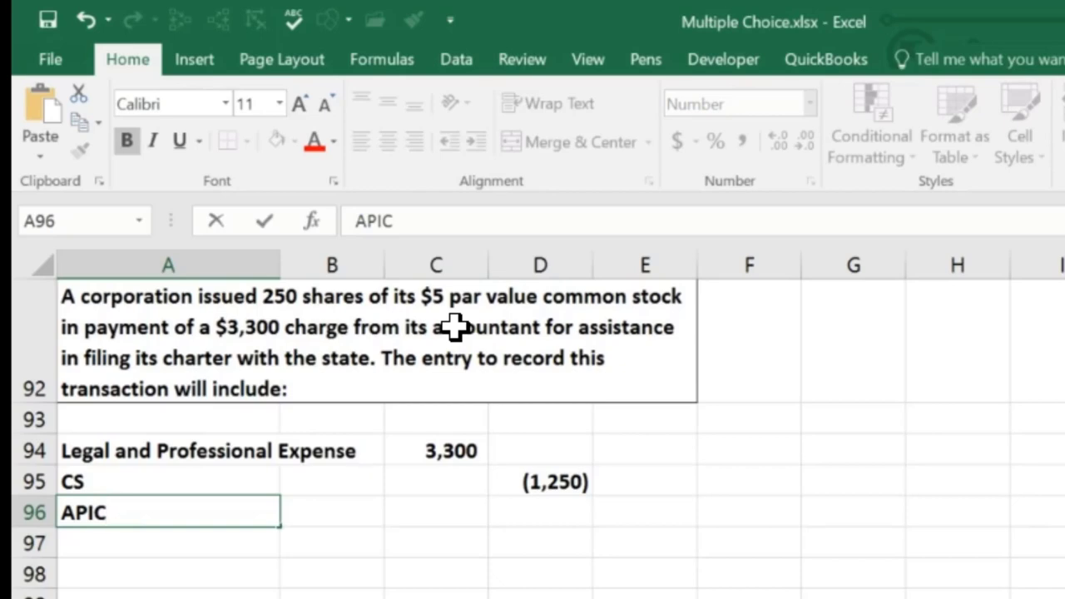
key(Right)
key(Right)
key(Right)
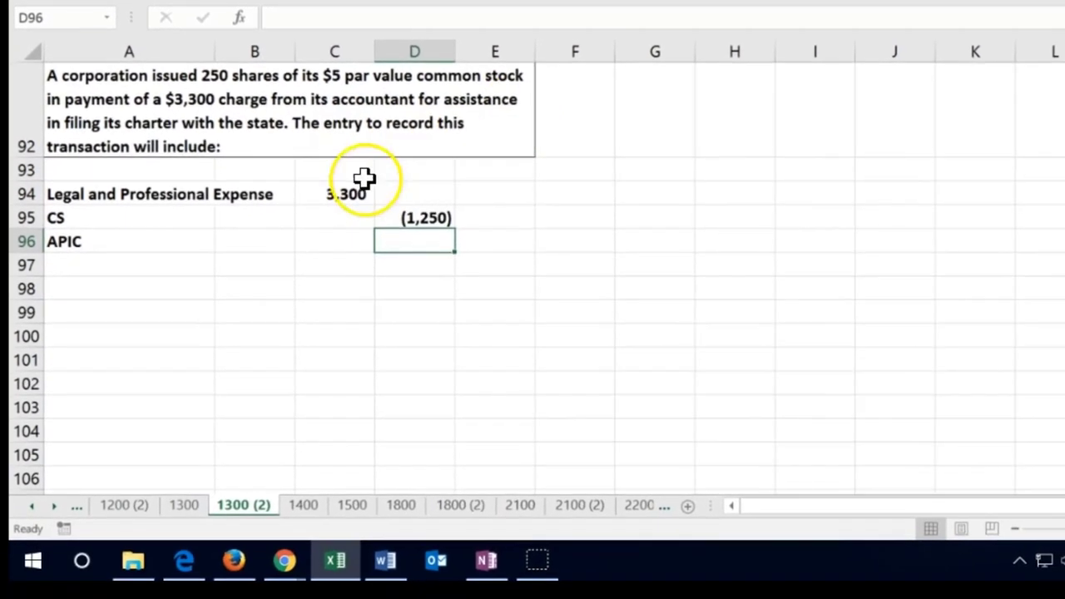
drag(325, 222, 405, 216)
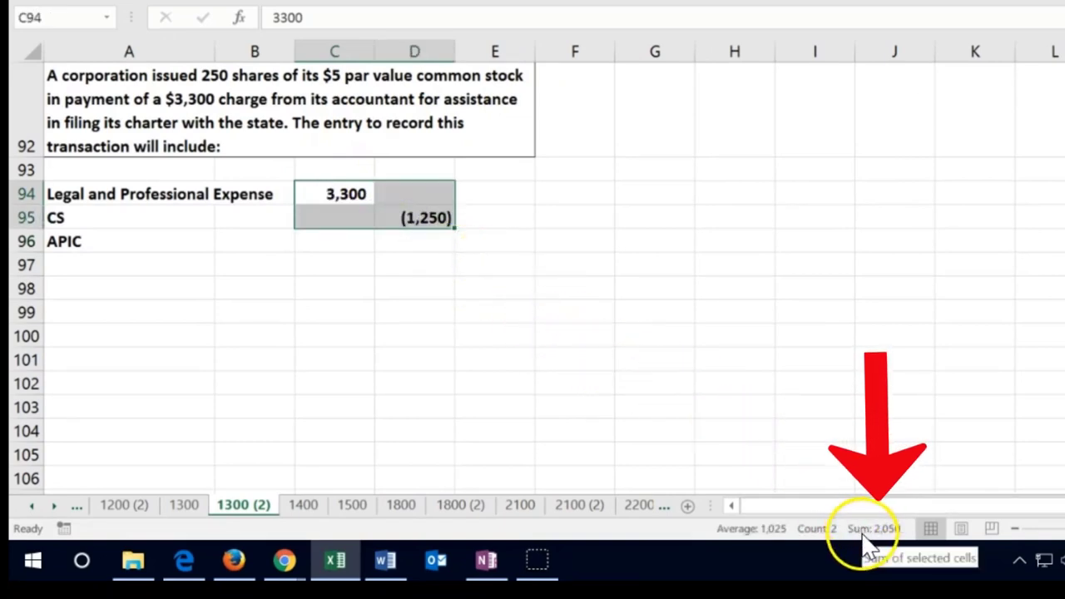
click(425, 243)
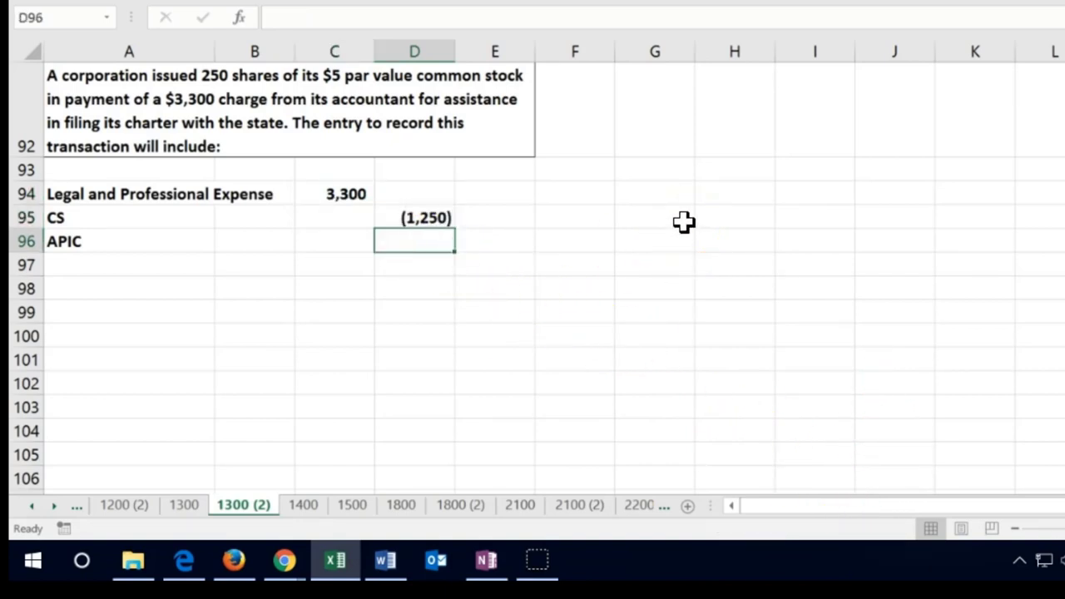
text(-)
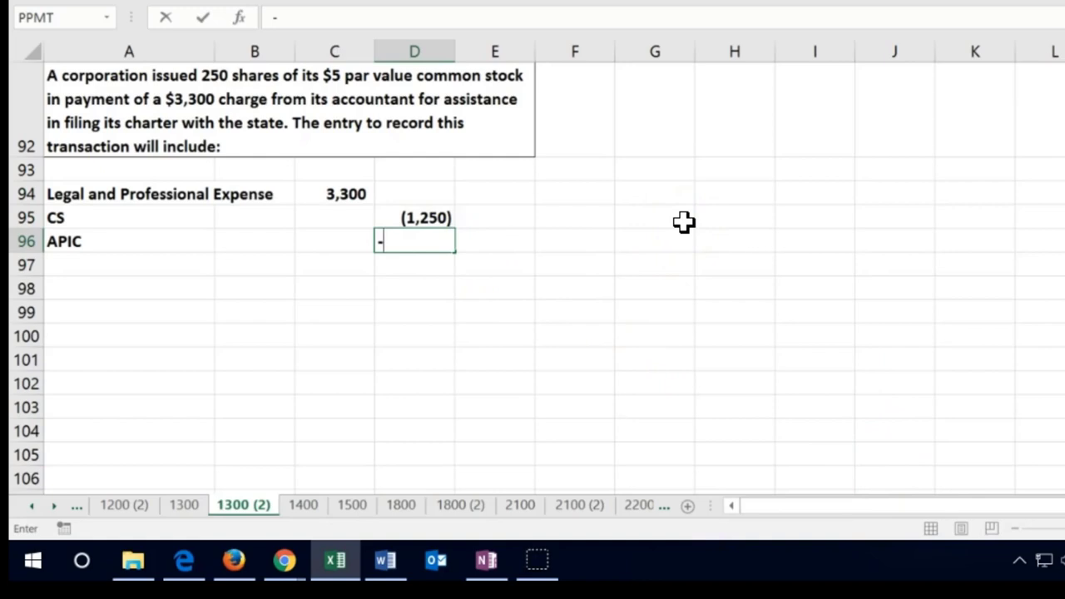
text(sum()
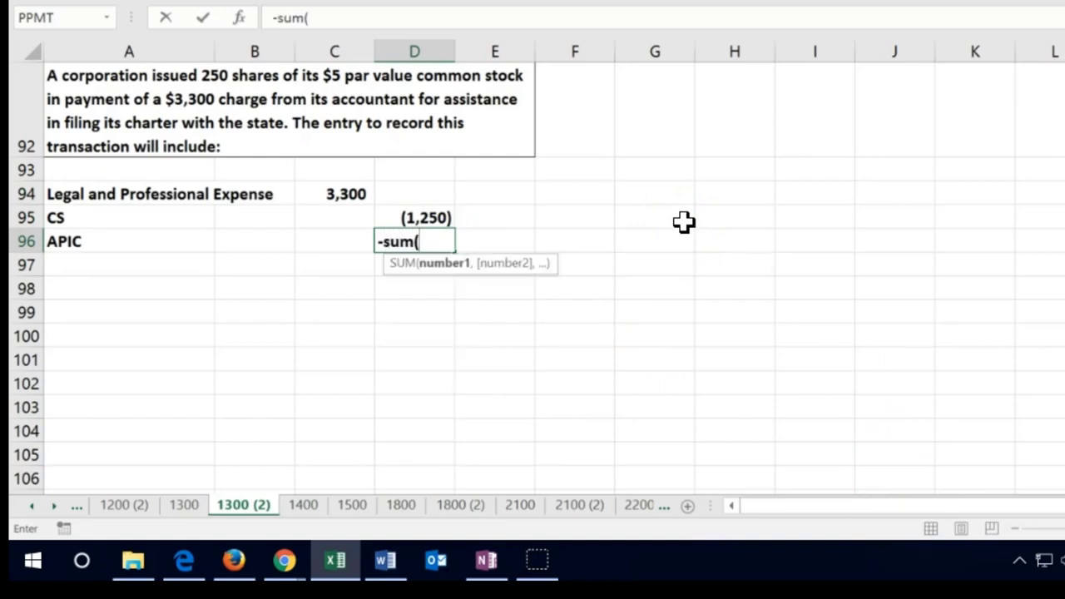
click(343, 192)
drag(343, 190, 428, 210)
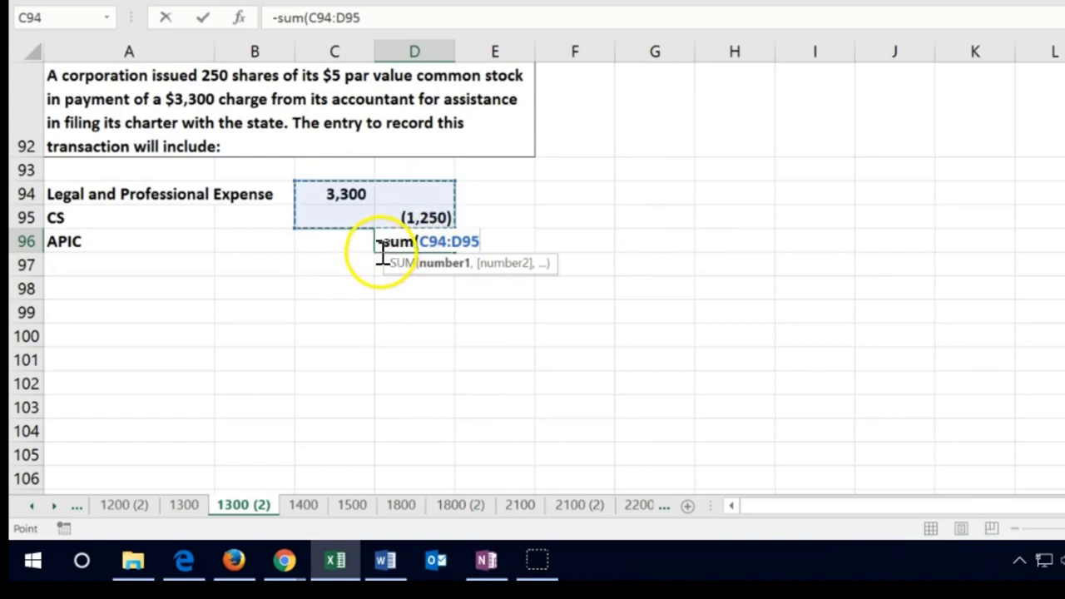
text())
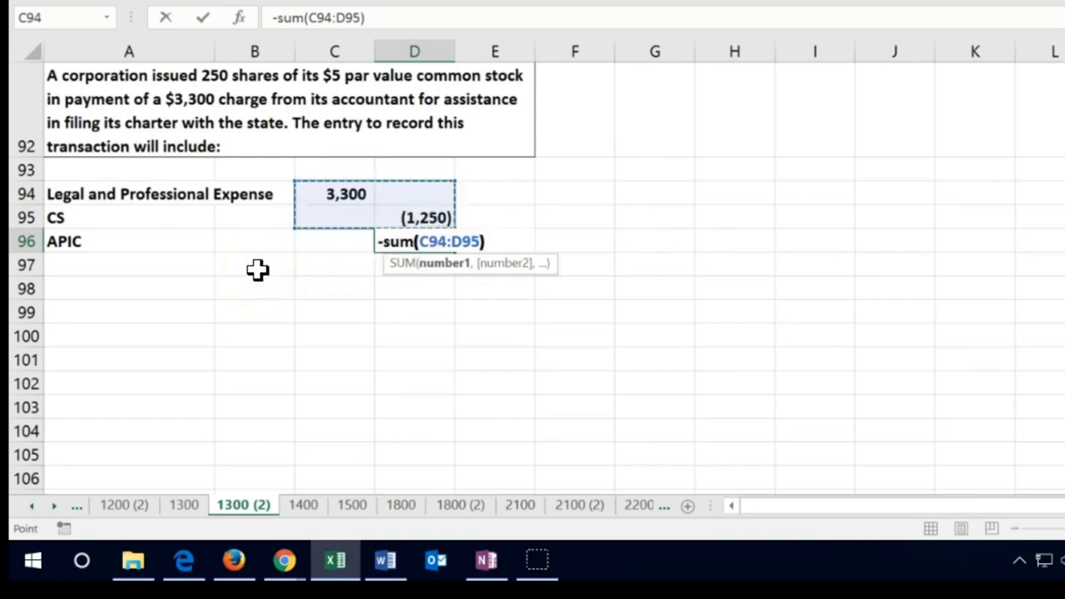
key(Return)
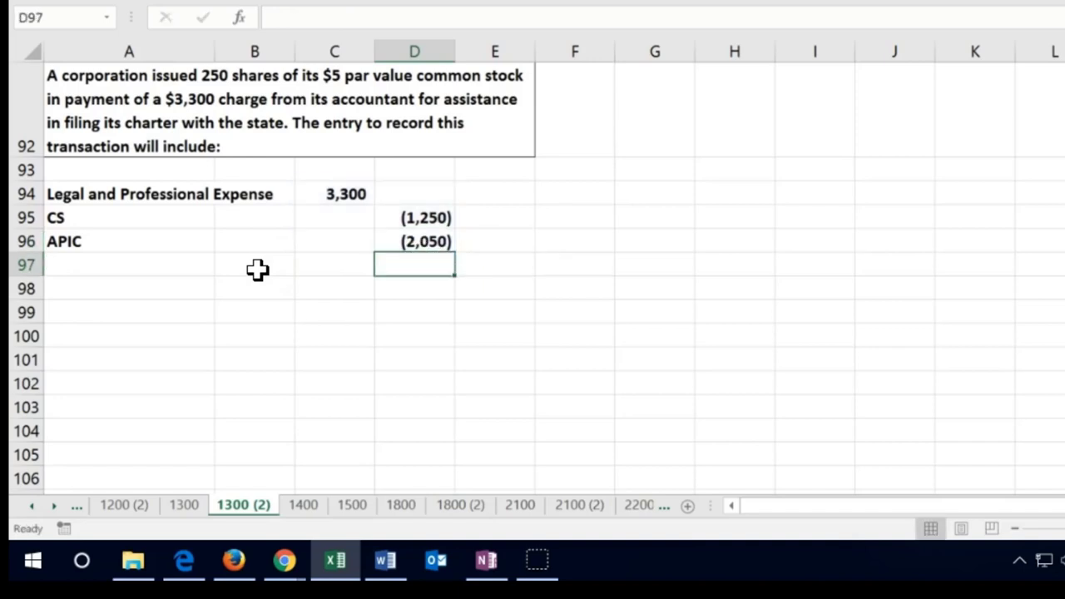
click(312, 193)
- Confirm the entry's amounts balance and inspect the CS and APIC formulas
drag(312, 193, 400, 235)
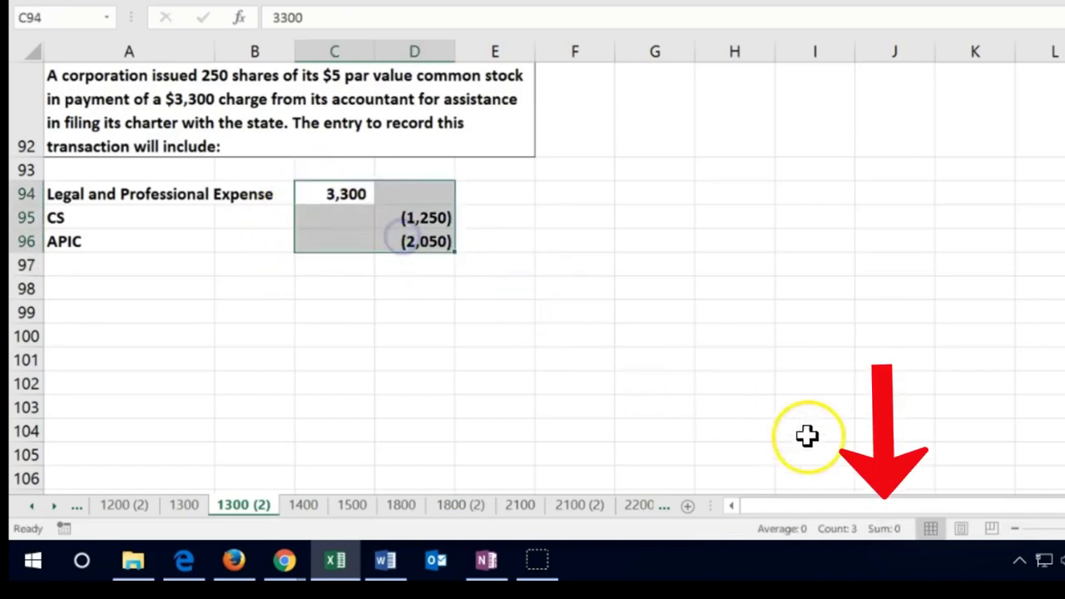
drag(437, 221, 426, 240)
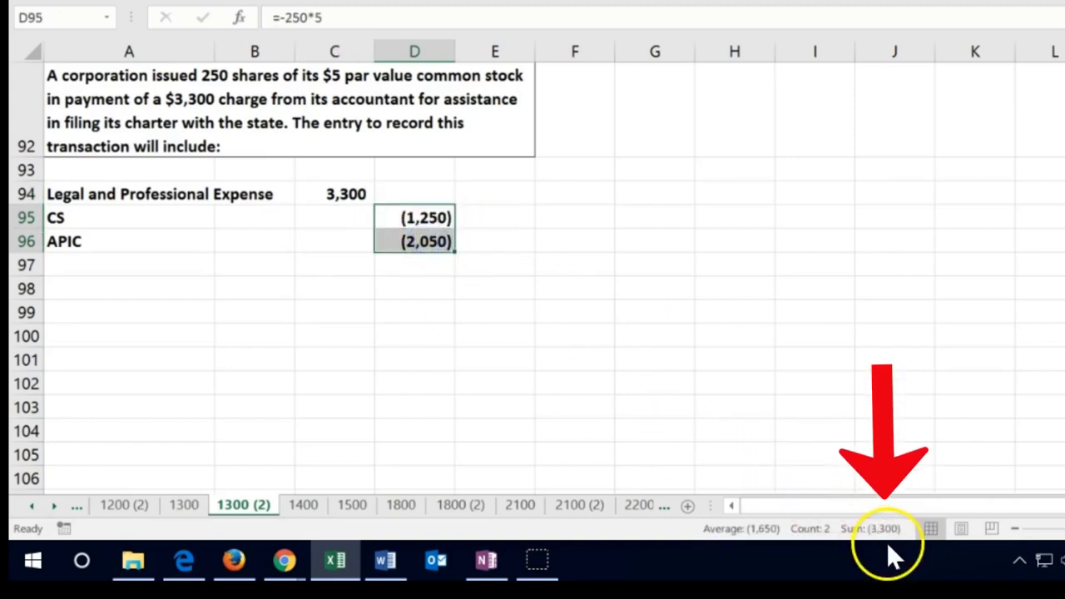
click(338, 221)
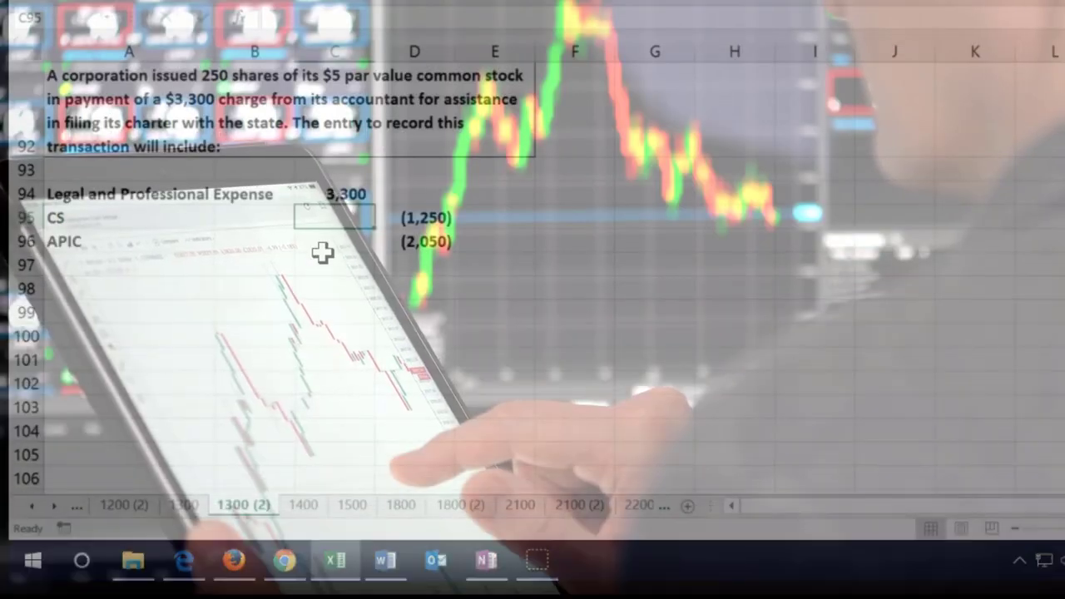
key(Right)
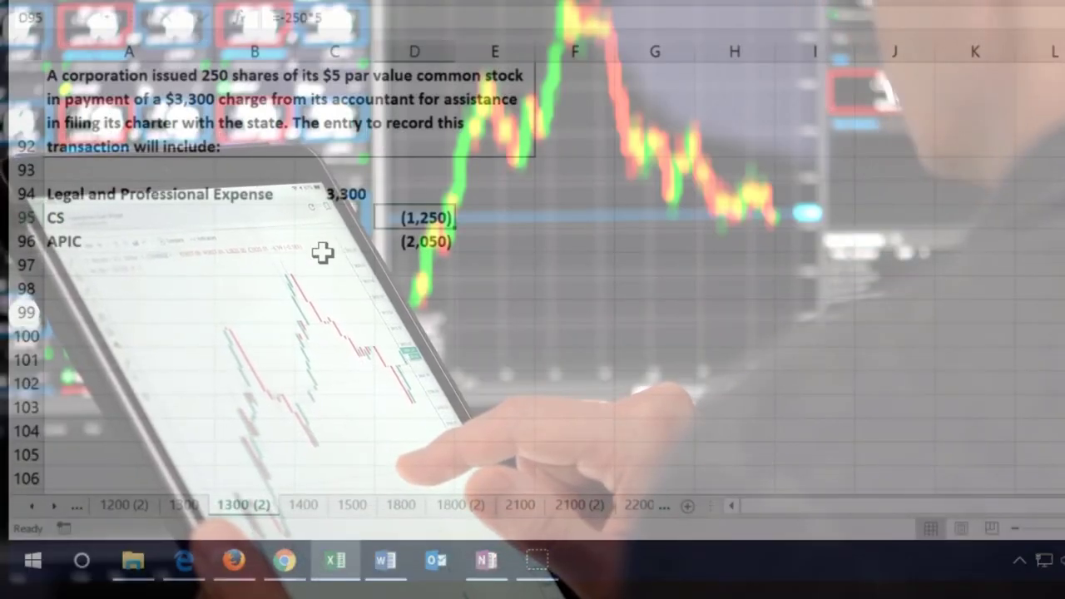
key(Down)
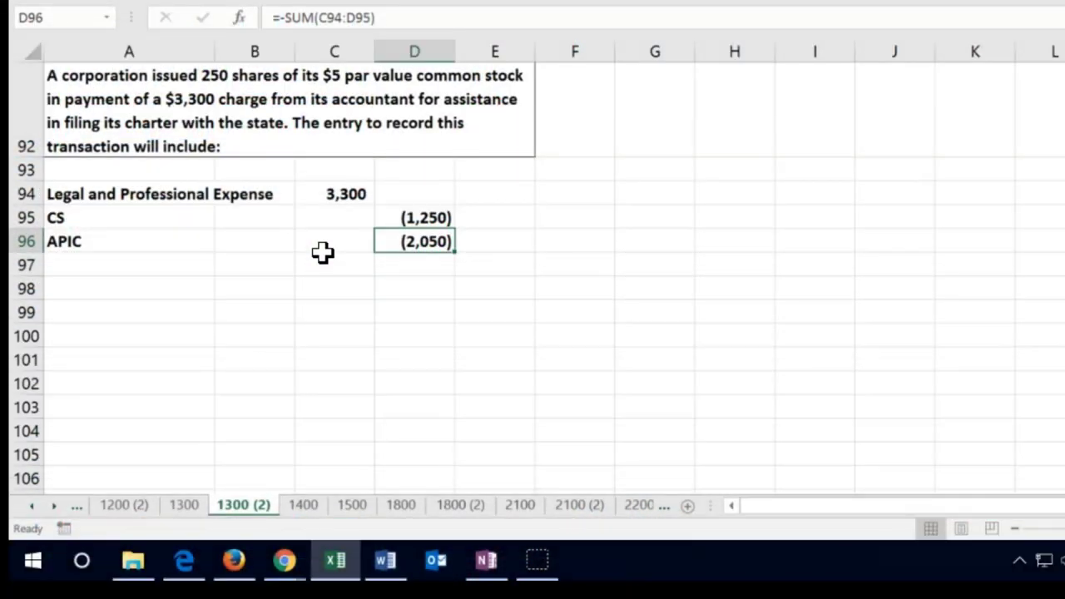
drag(385, 221, 411, 235)
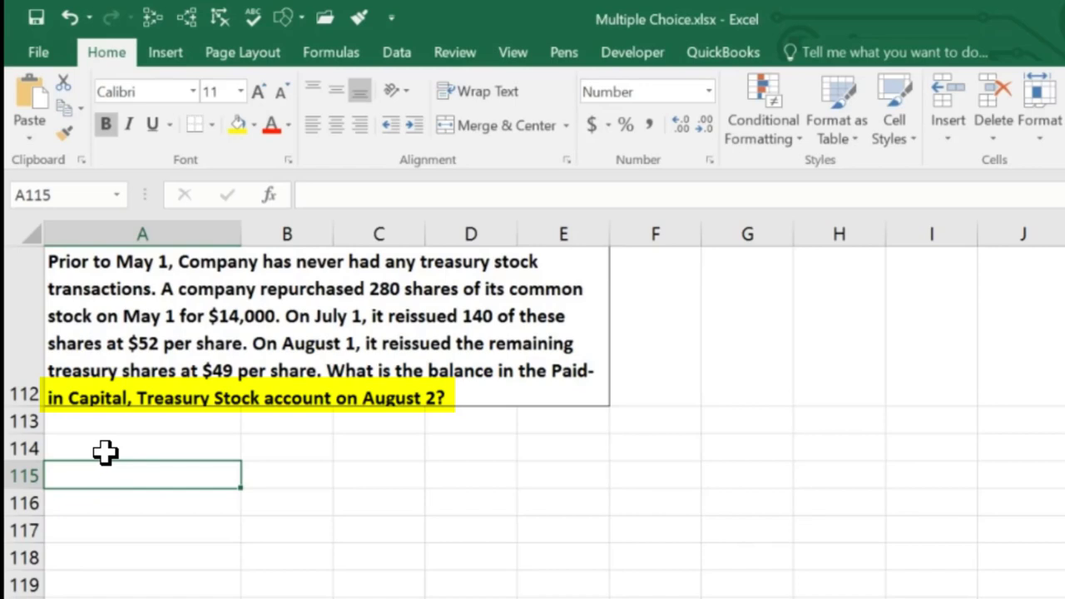
- Debit TS 14,000 in row 114
click(103, 447)
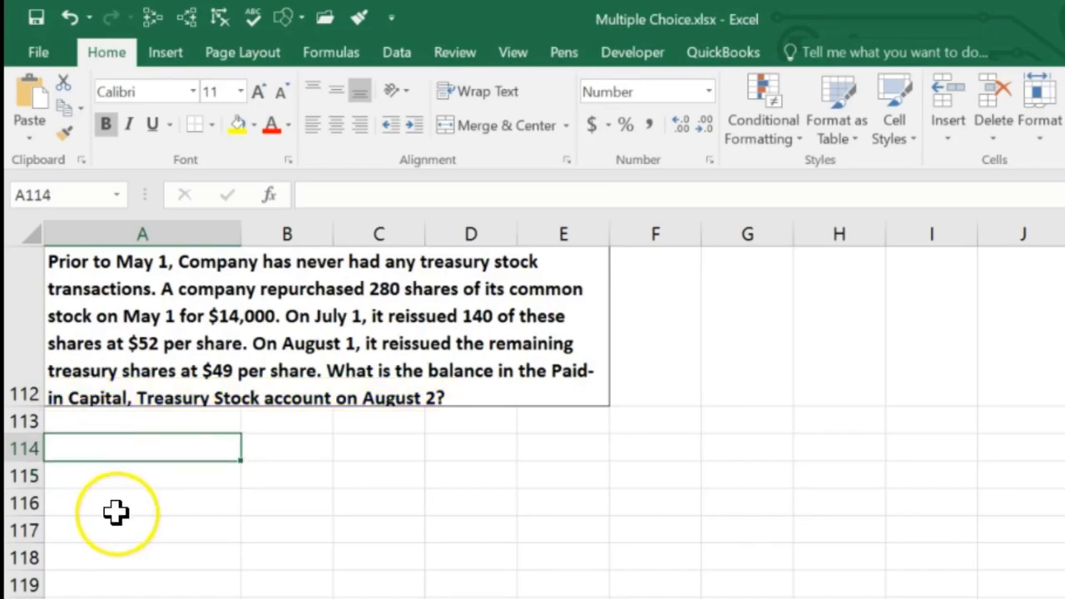
text(TS)
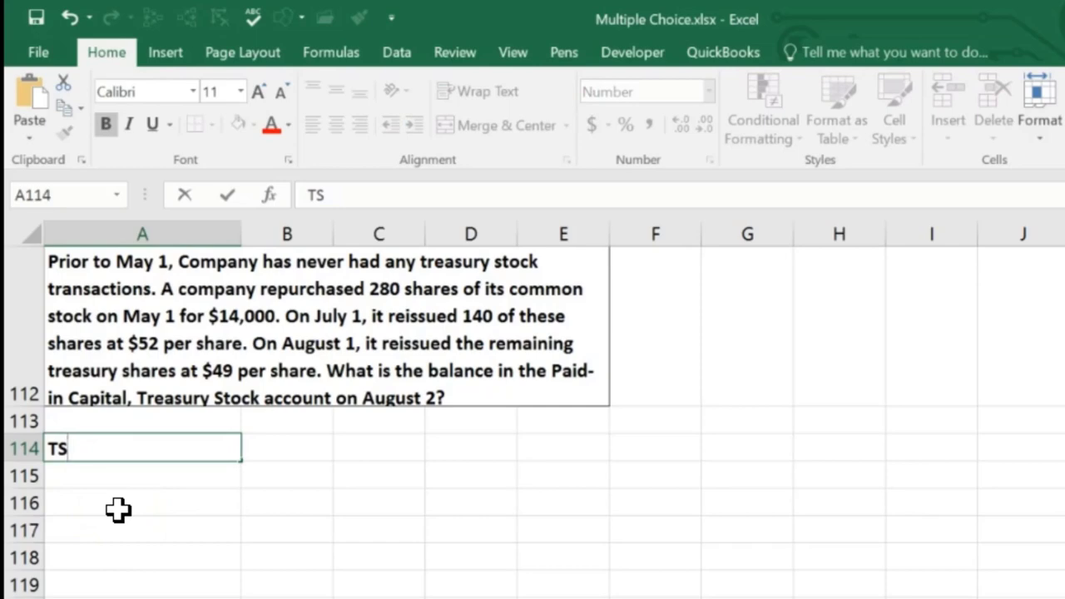
key(Tab)
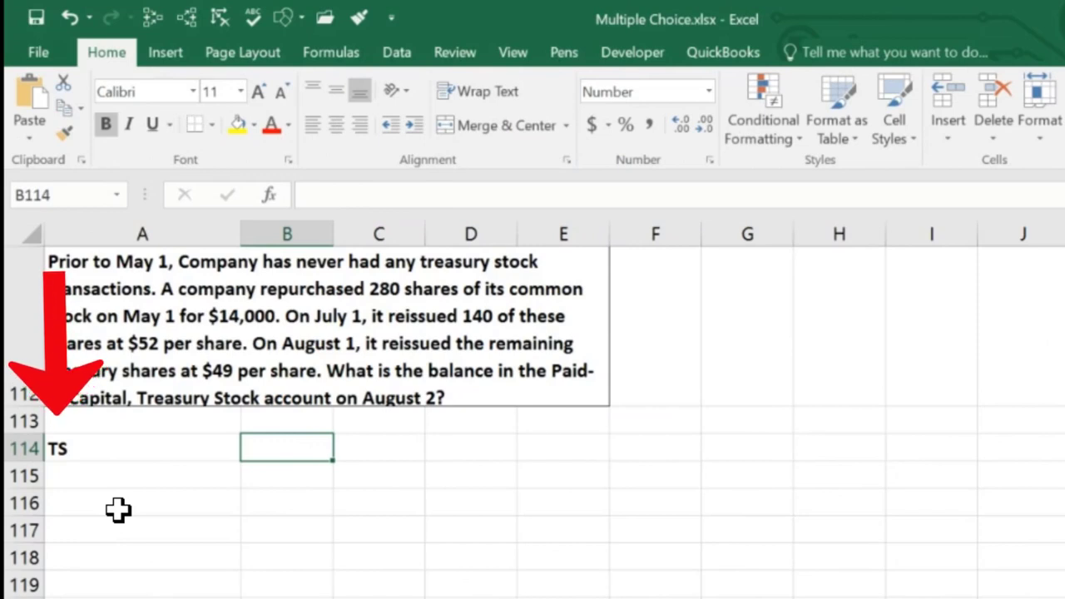
text(14000)
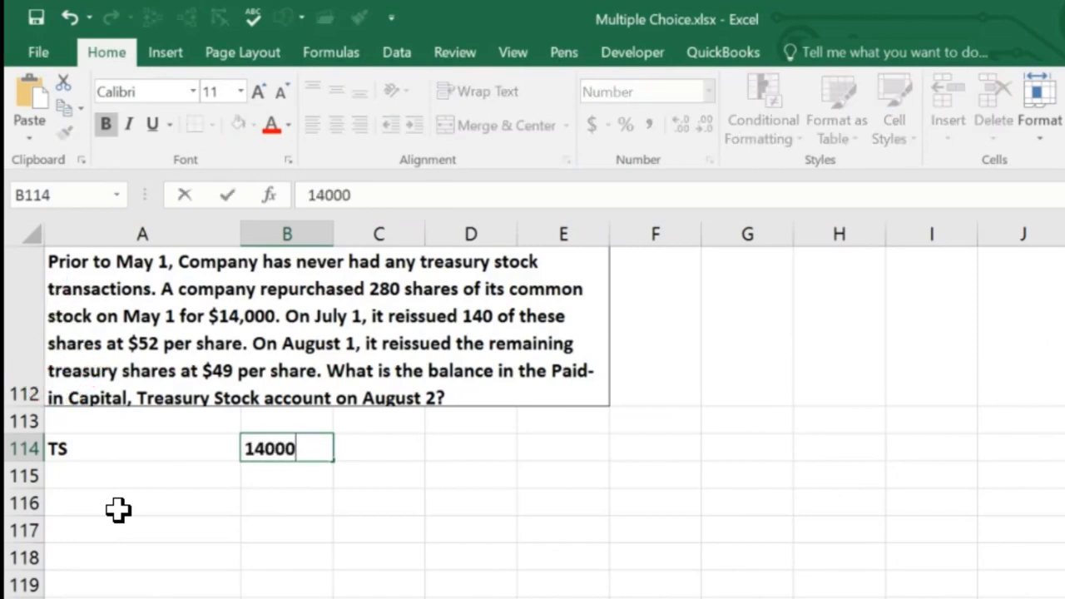
key(Return)
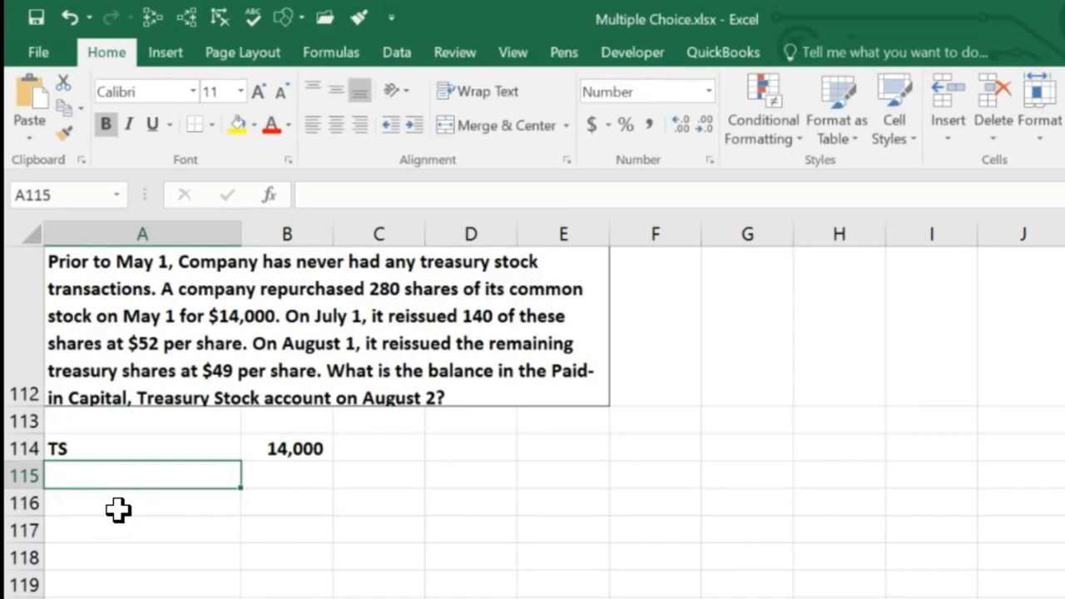
- Credit Cash (14,000) in row 115 using a formula referencing the TS debit
text(Cas)
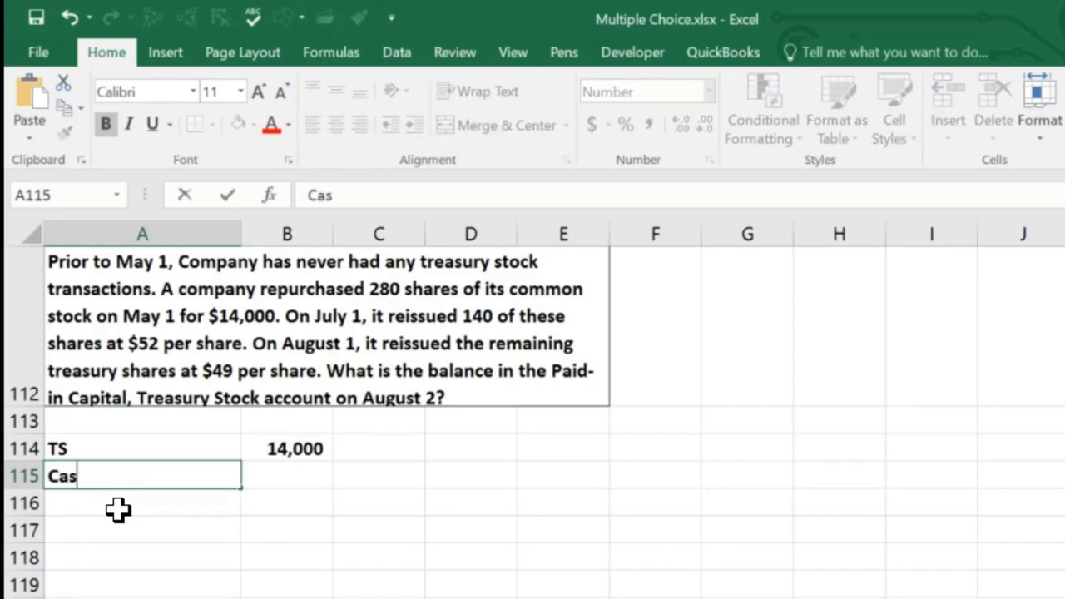
key(Tab)
key(Tab)
text(-)
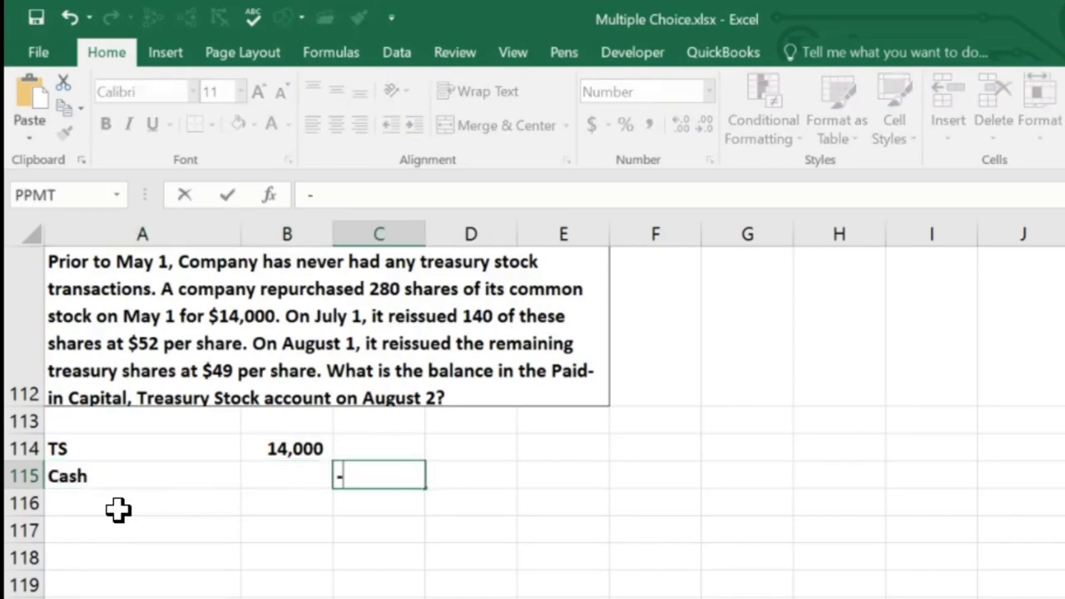
key(Up)
key(Left)
key(Return)
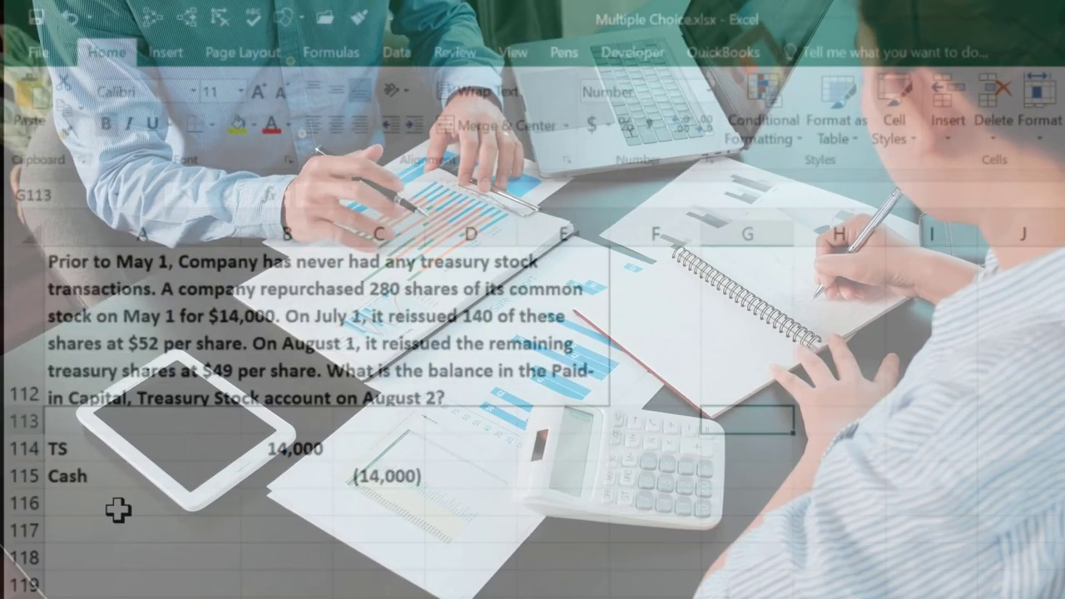
key(Up)
key(Up)
key(Up)
key(Right)
key(Right)
key(Right)
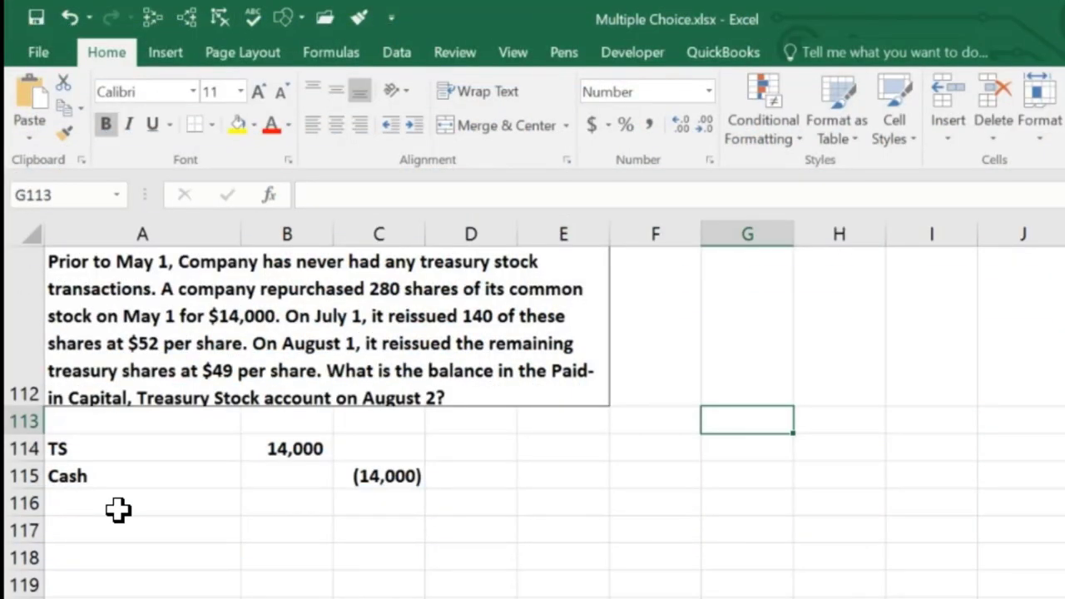
- Put a # TS heading in G113 with 280 shares below it
text(#)
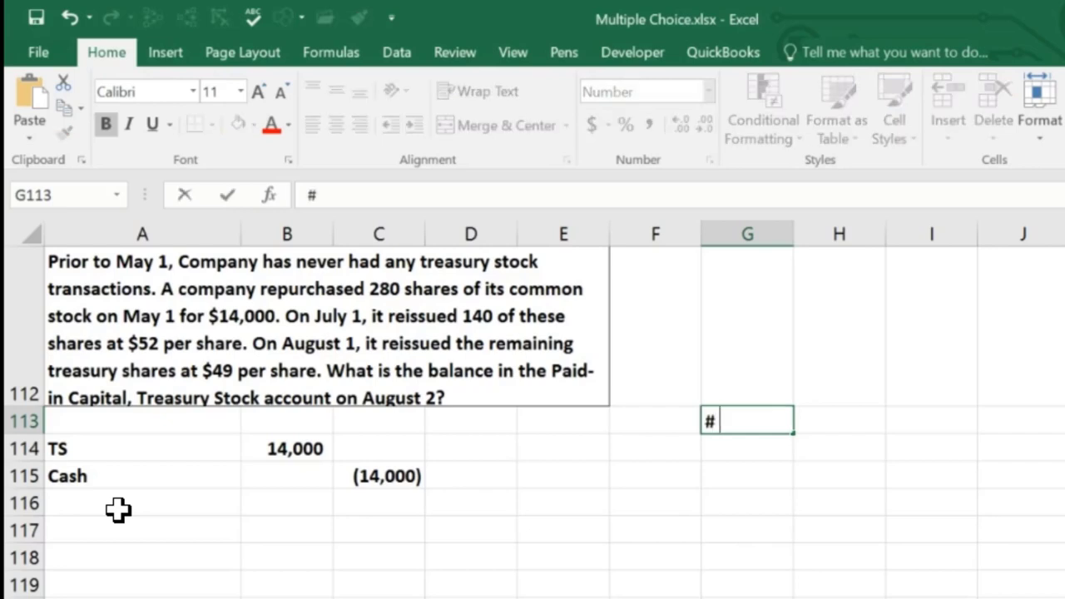
text( TS)
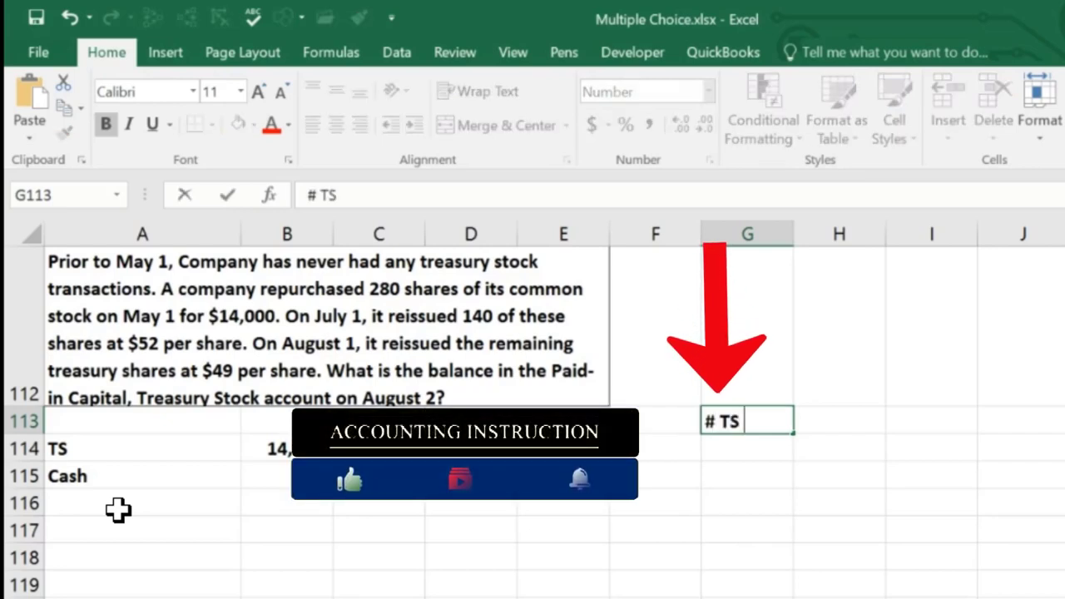
key(Return)
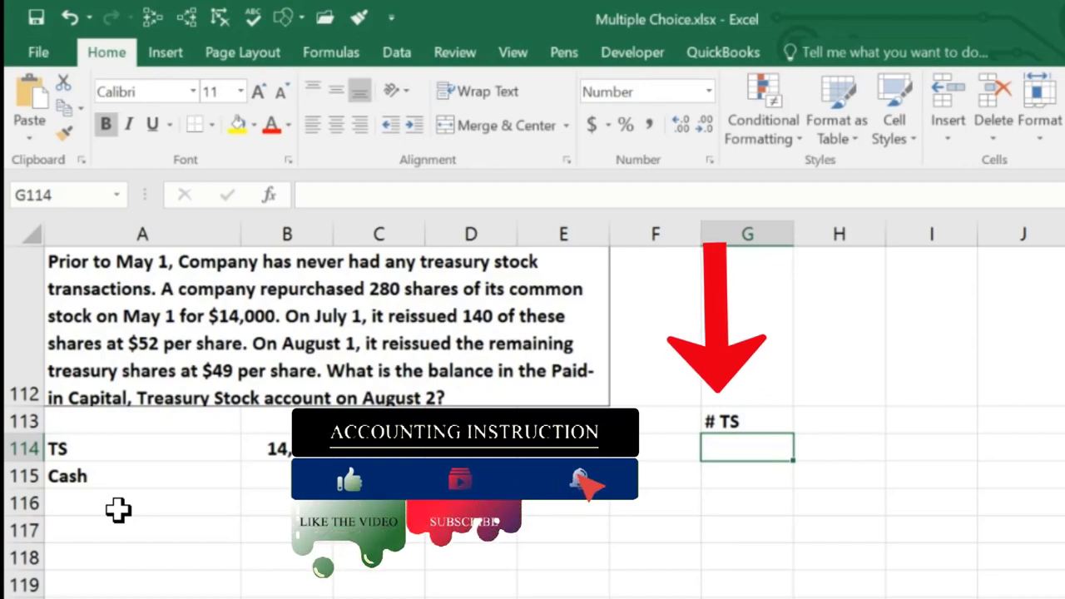
text(280)
key(Return)
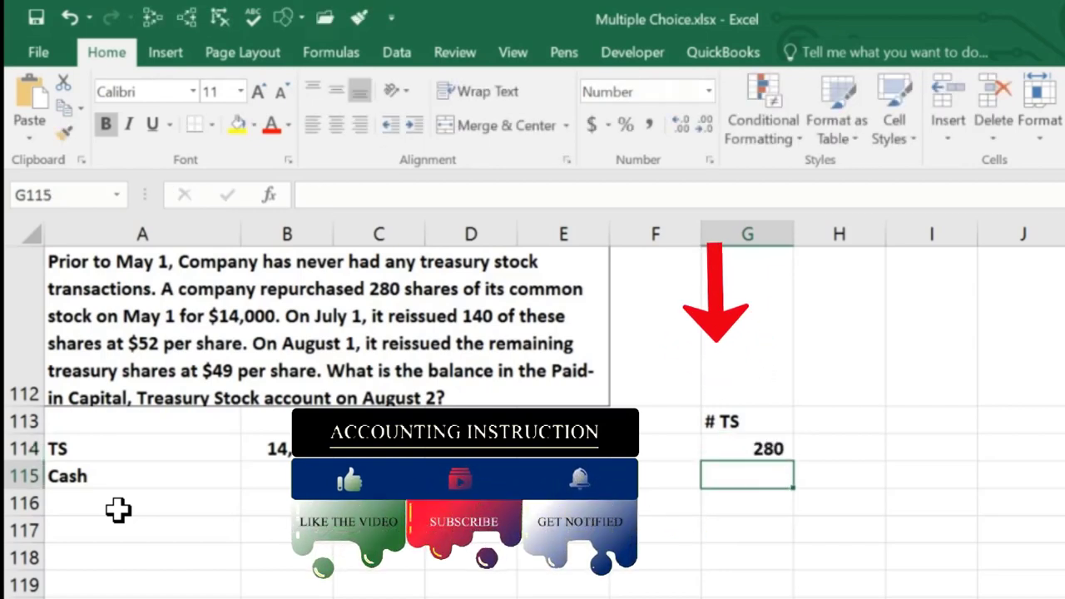
key(Right)
key(Right)
- Add a Total heading in I113 with 14,000 beneath it
key(Up)
key(Up)
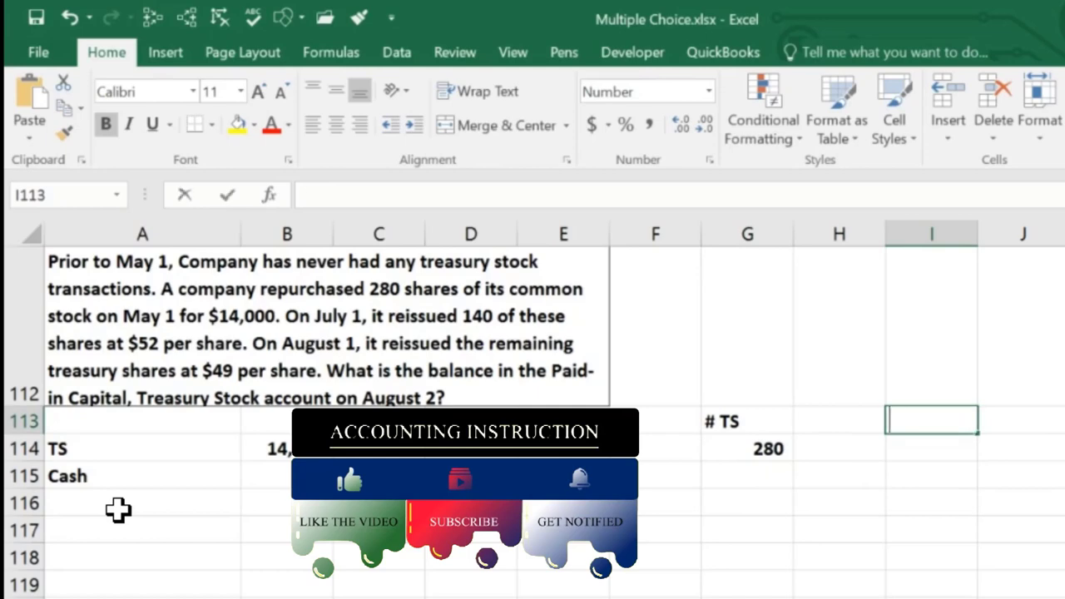
text(Total)
key(Tab)
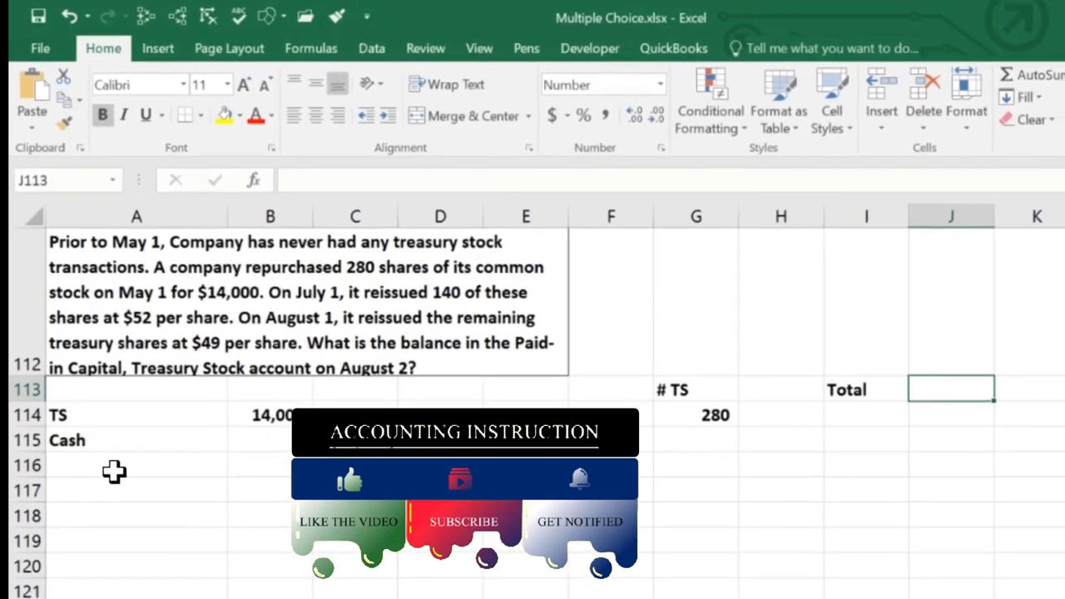
key(Return)
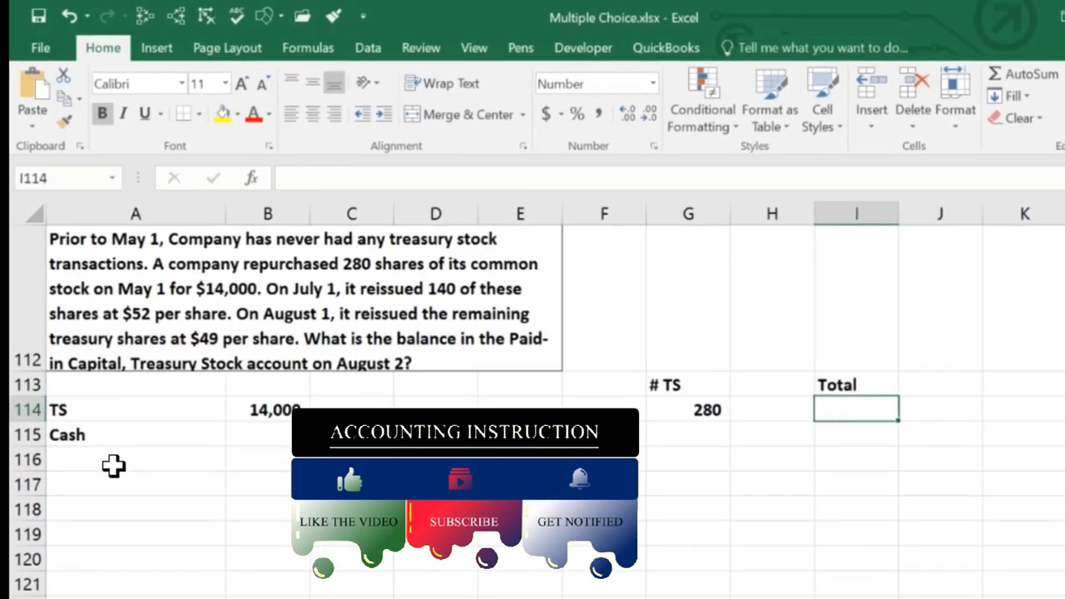
text(14,000)
key(Return)
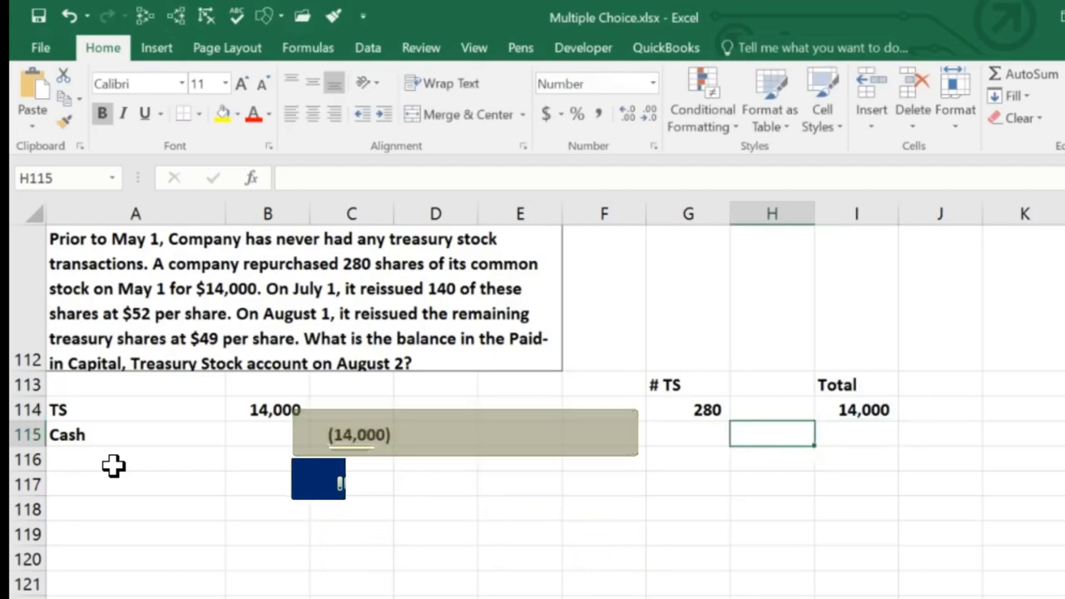
key(Up)
key(Up)
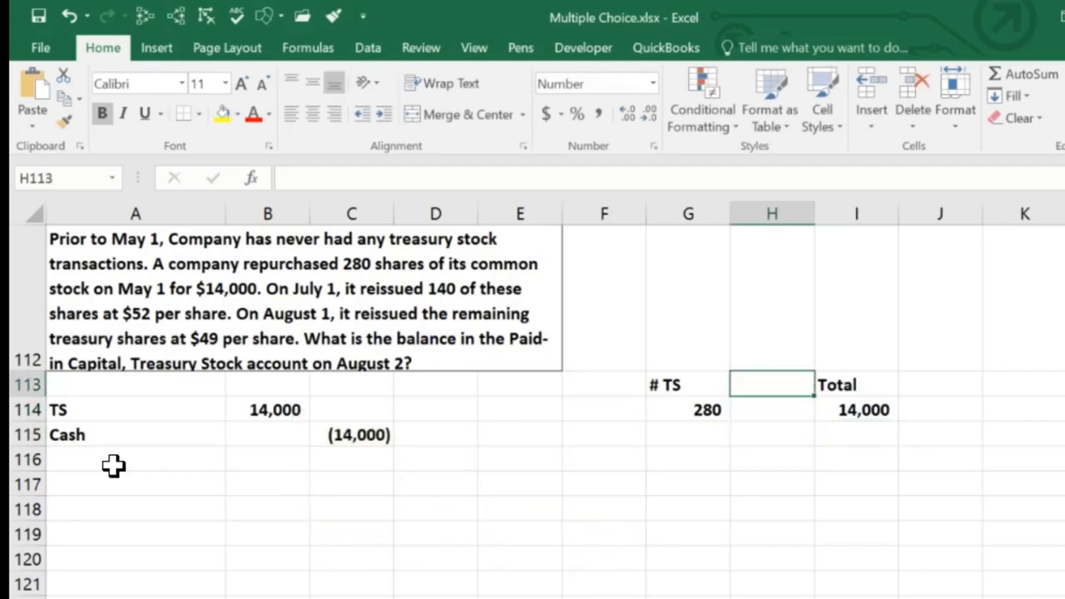
- Label H113 'Per share' and compute =I114/G114 in H114, giving 50
text(Co)
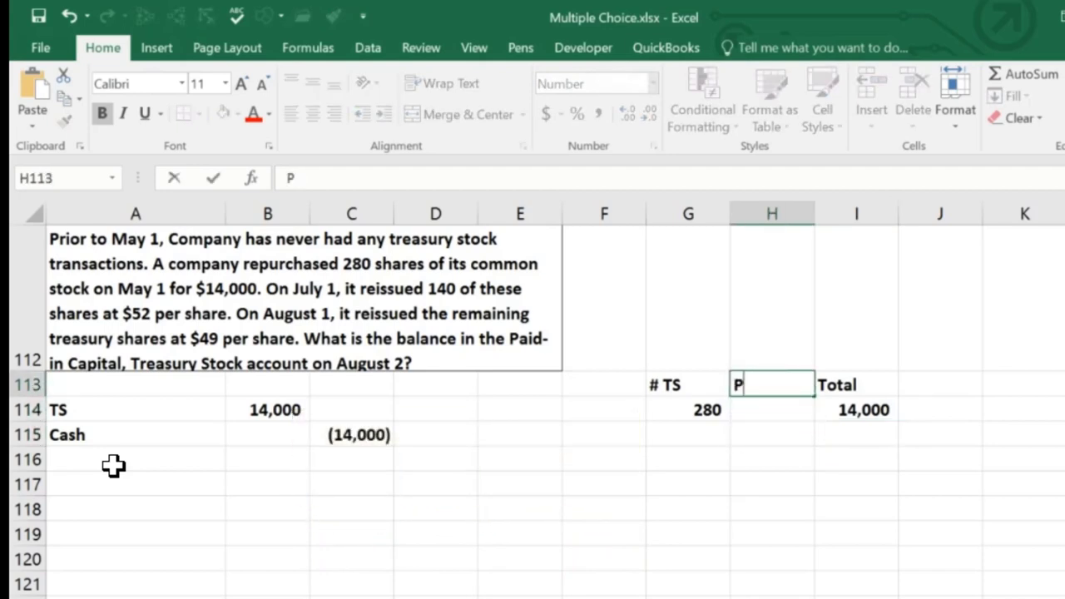
text(r share)
key(Return)
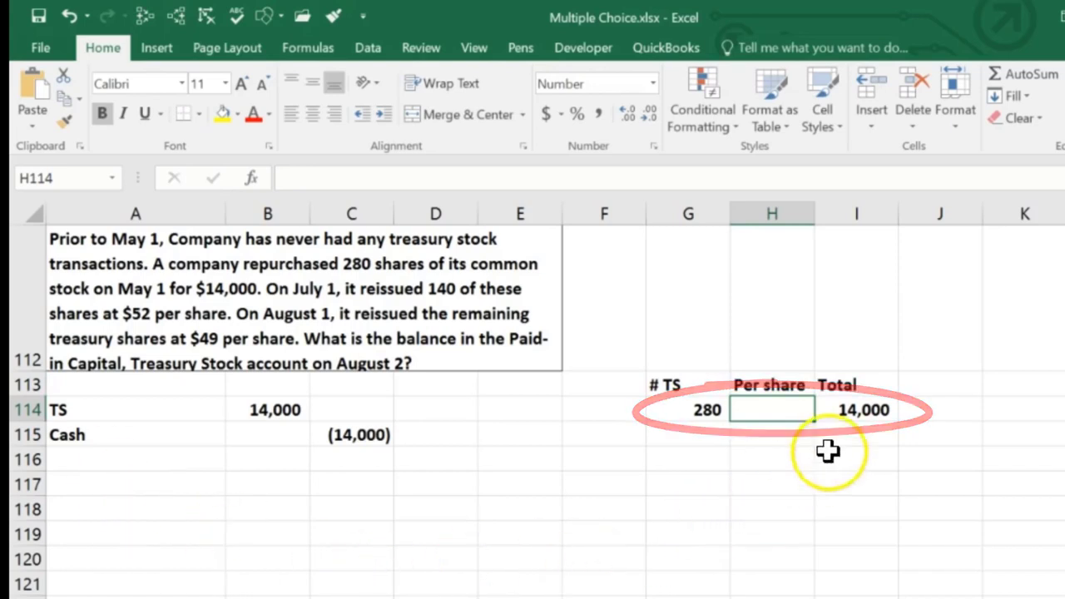
click(862, 410)
click(687, 408)
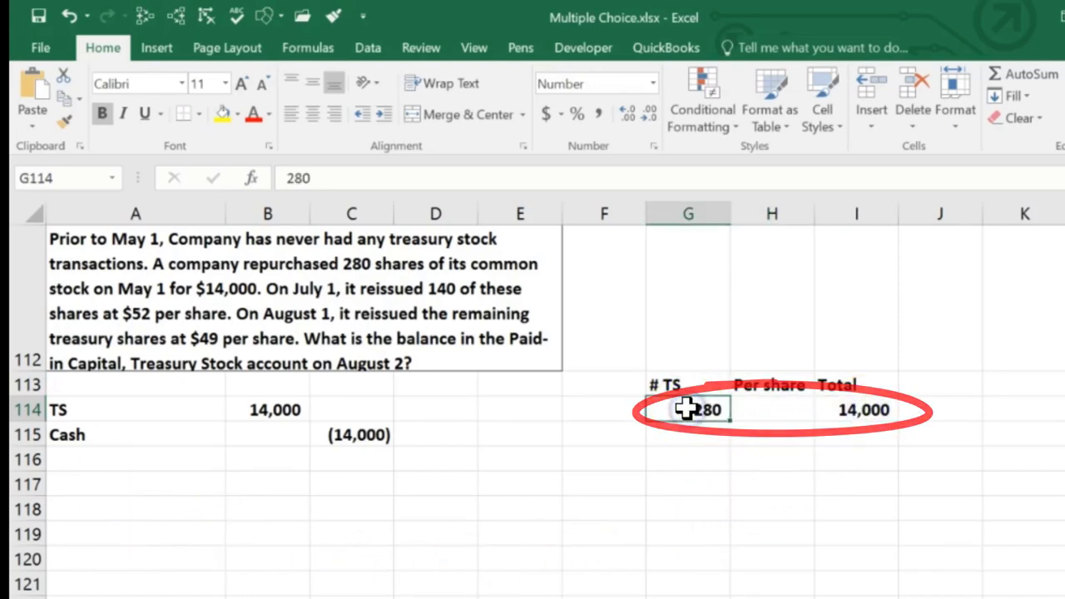
click(759, 408)
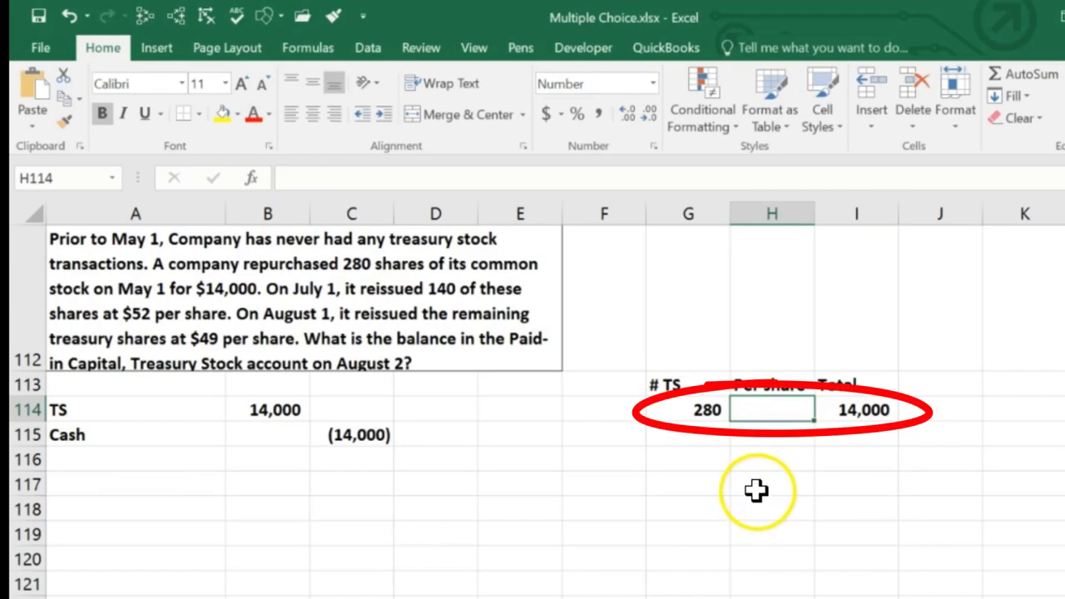
text(=)
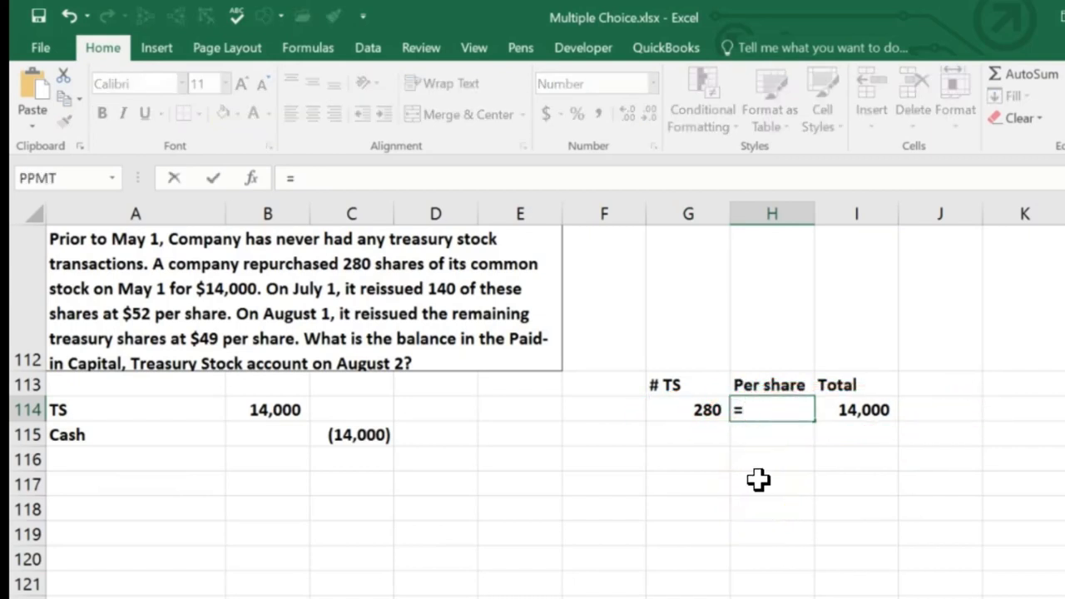
click(853, 404)
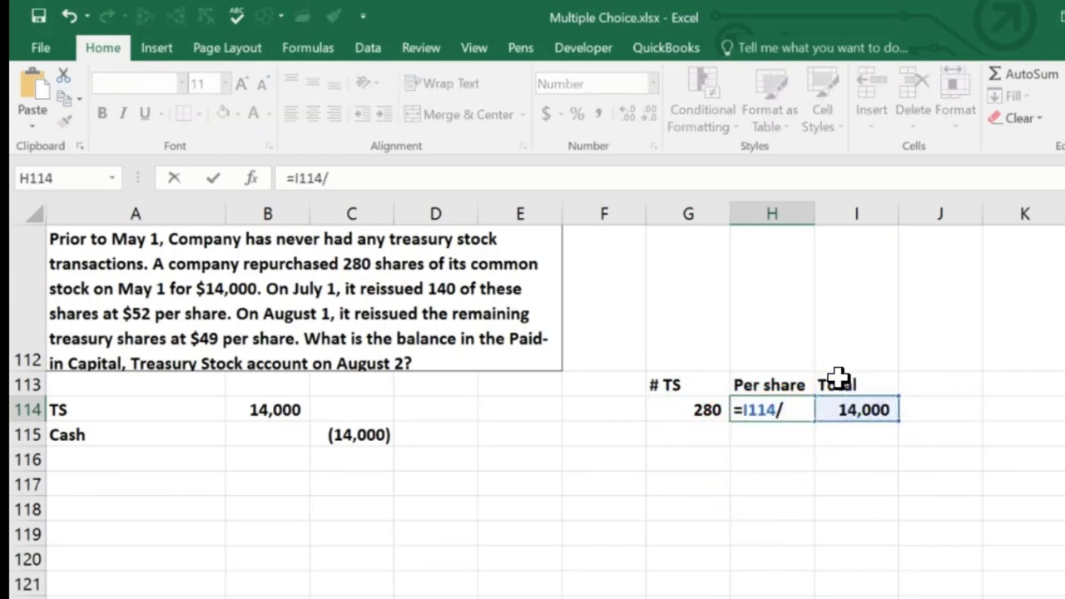
click(695, 406)
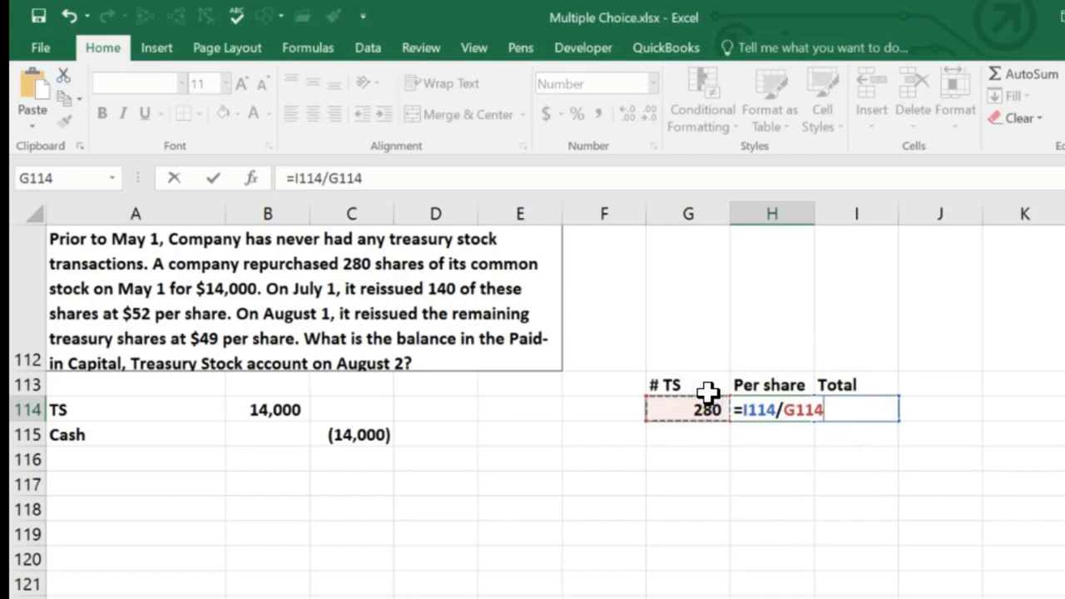
key(Return)
key(Up)
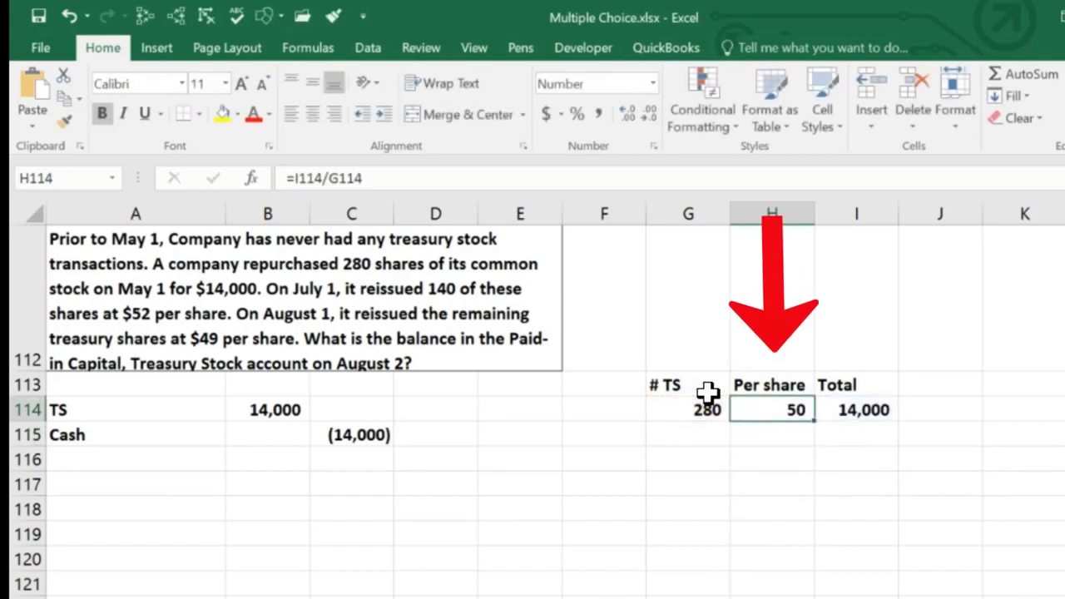